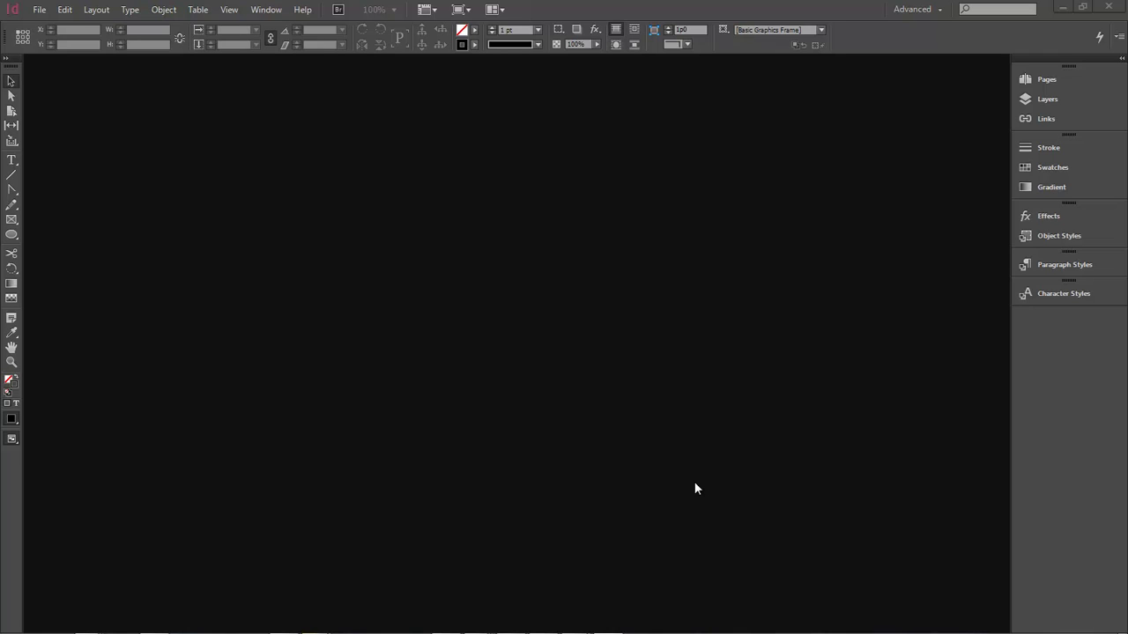
Set both the horizontal and vertical ruler units to inches in the Units & Increments preferences
{"action": "left_click", "coordinate": [74, 14]}
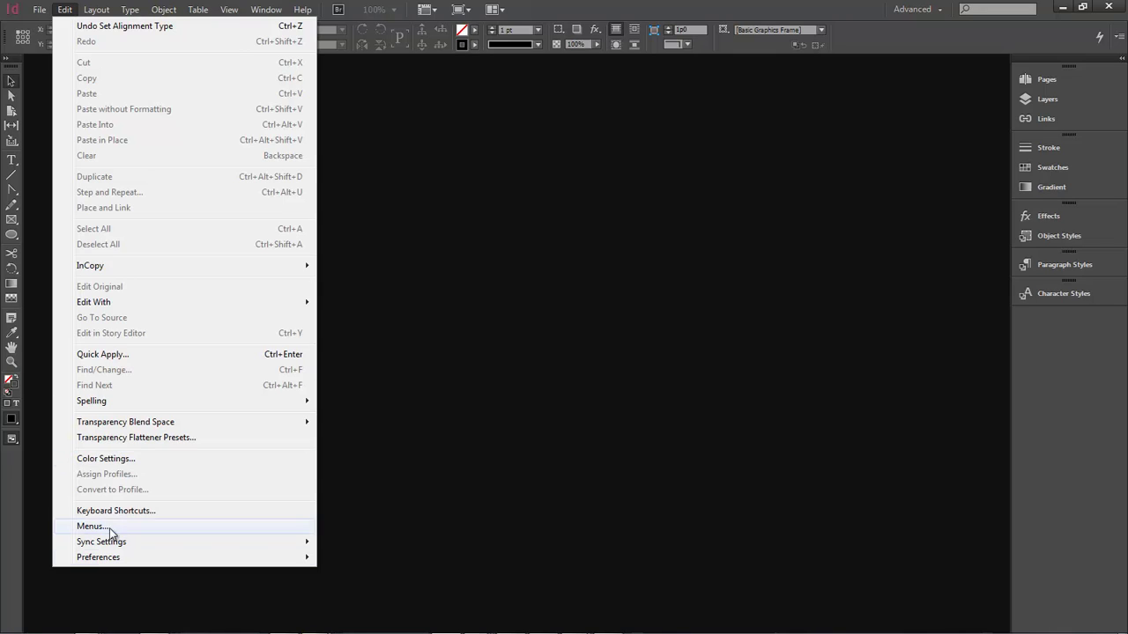
{"action": "mouse_move", "coordinate": [118, 567]}
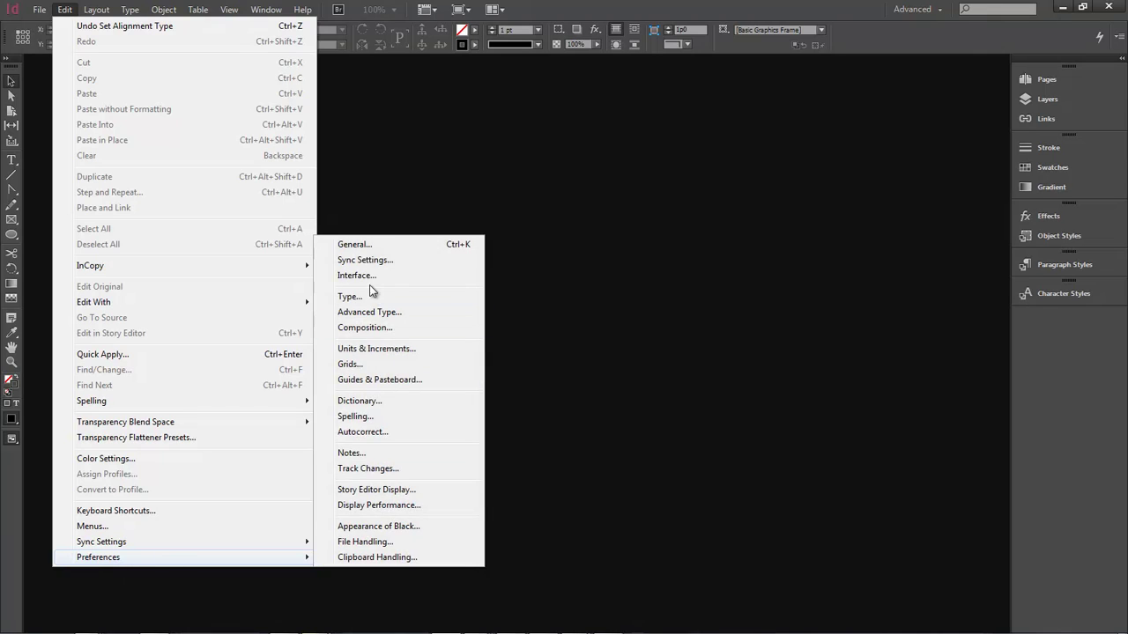
{"action": "left_click", "coordinate": [363, 246]}
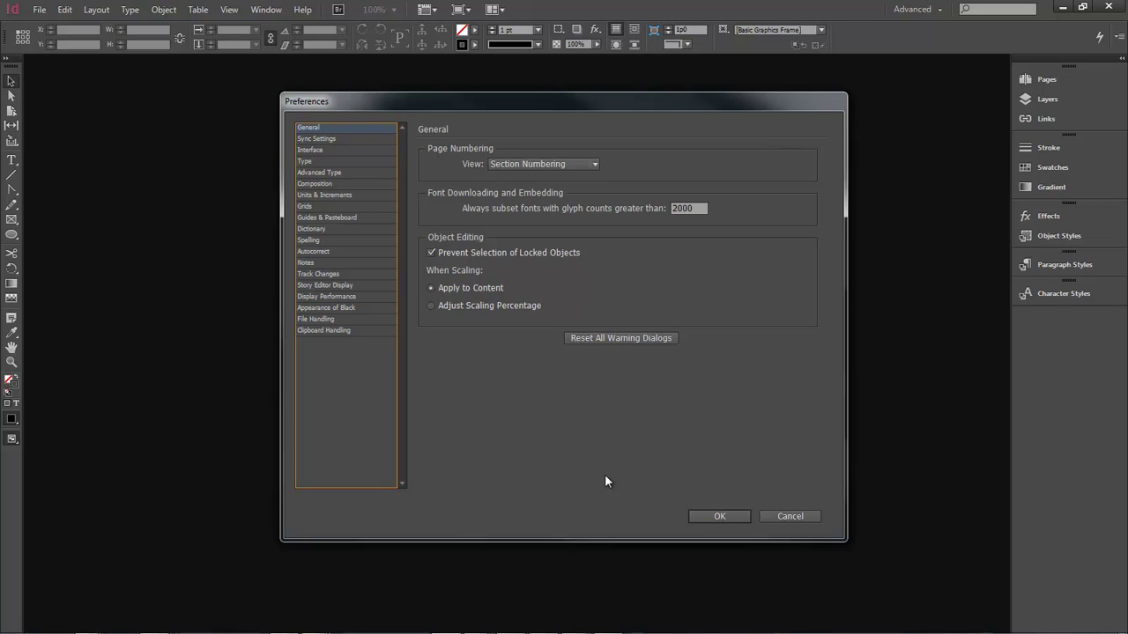
{"action": "left_click", "coordinate": [342, 196]}
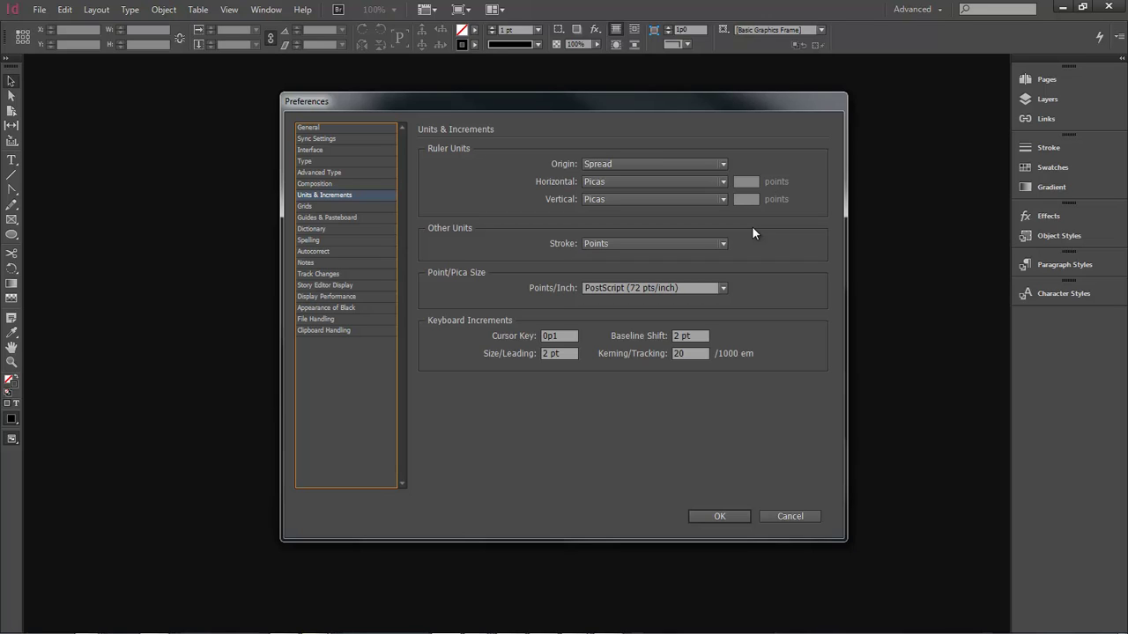
{"action": "left_click", "coordinate": [726, 182]}
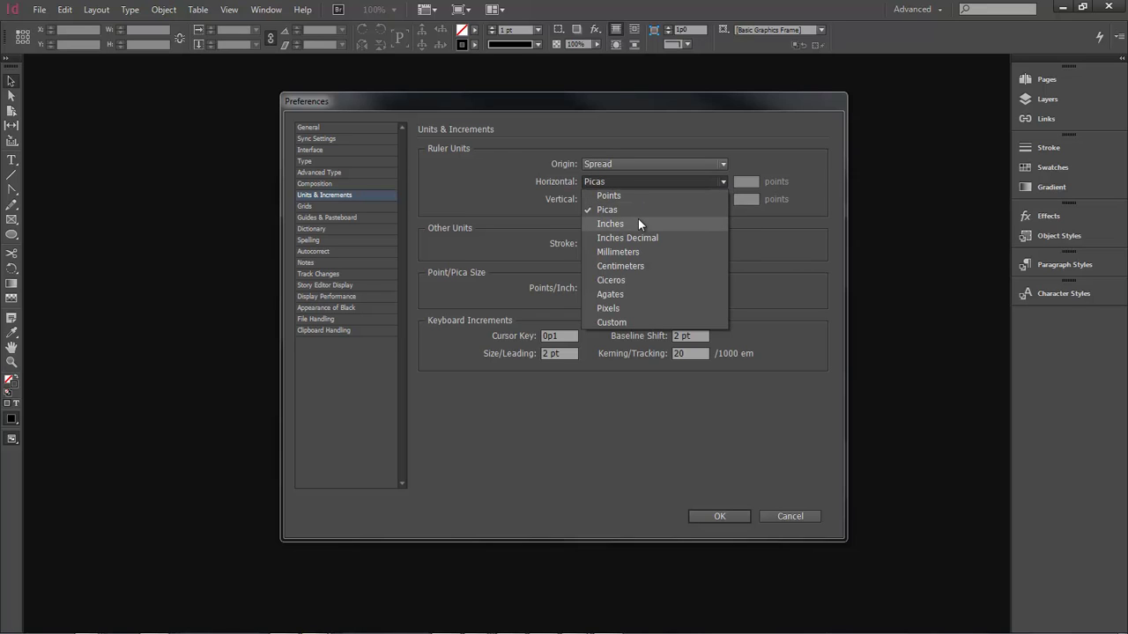
{"action": "left_click", "coordinate": [638, 223]}
{"action": "left_click", "coordinate": [717, 200]}
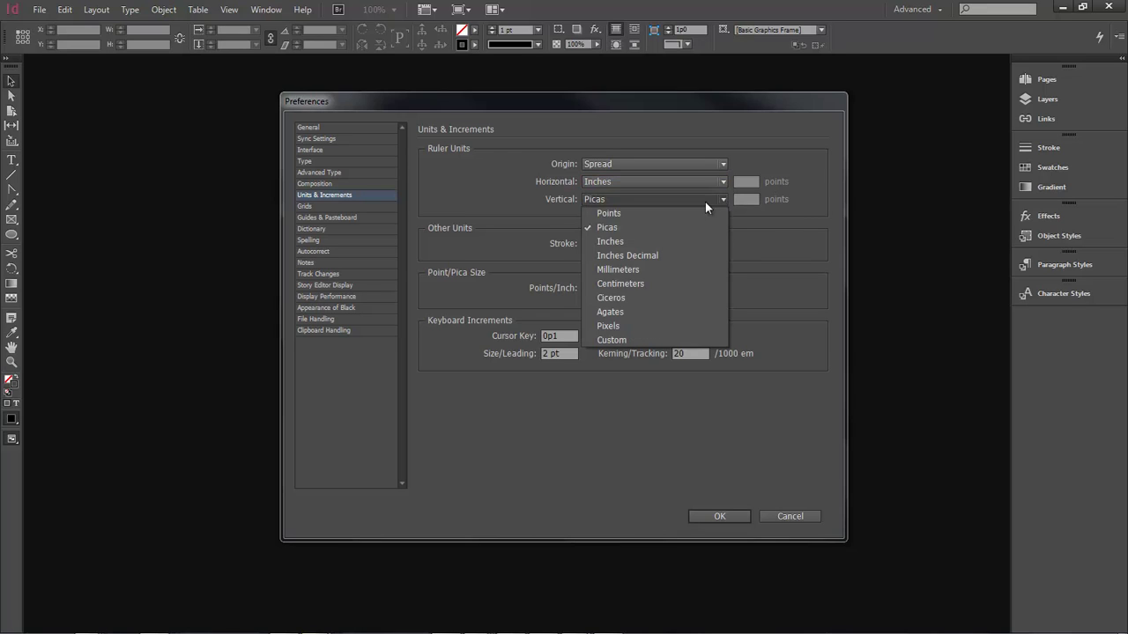
{"action": "left_click", "coordinate": [635, 240]}
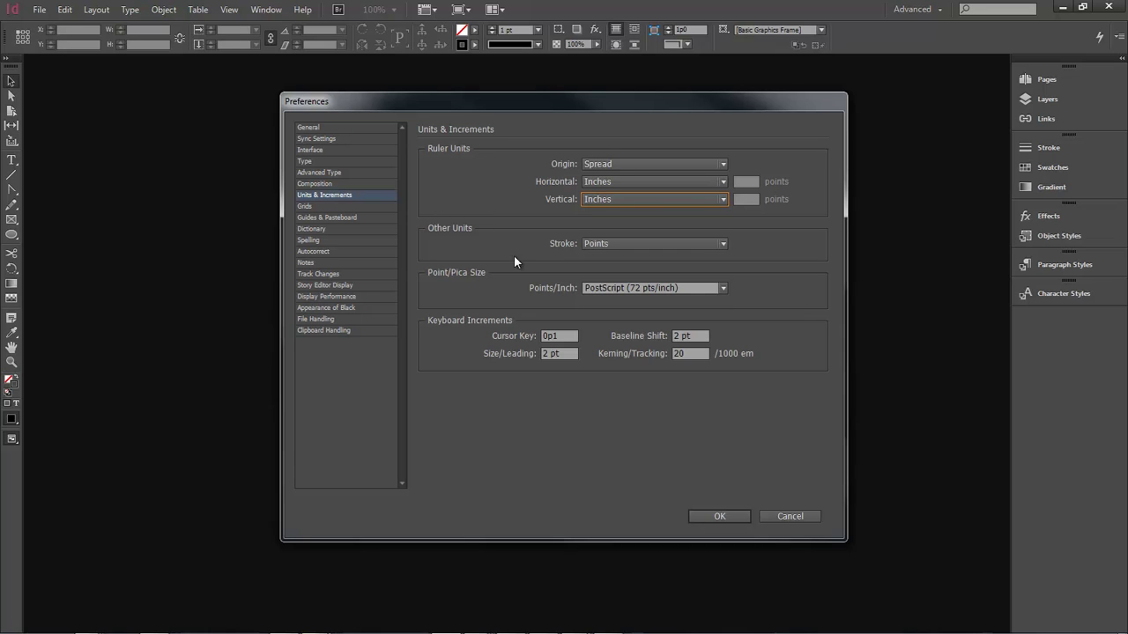
{"action": "left_click", "coordinate": [720, 516]}
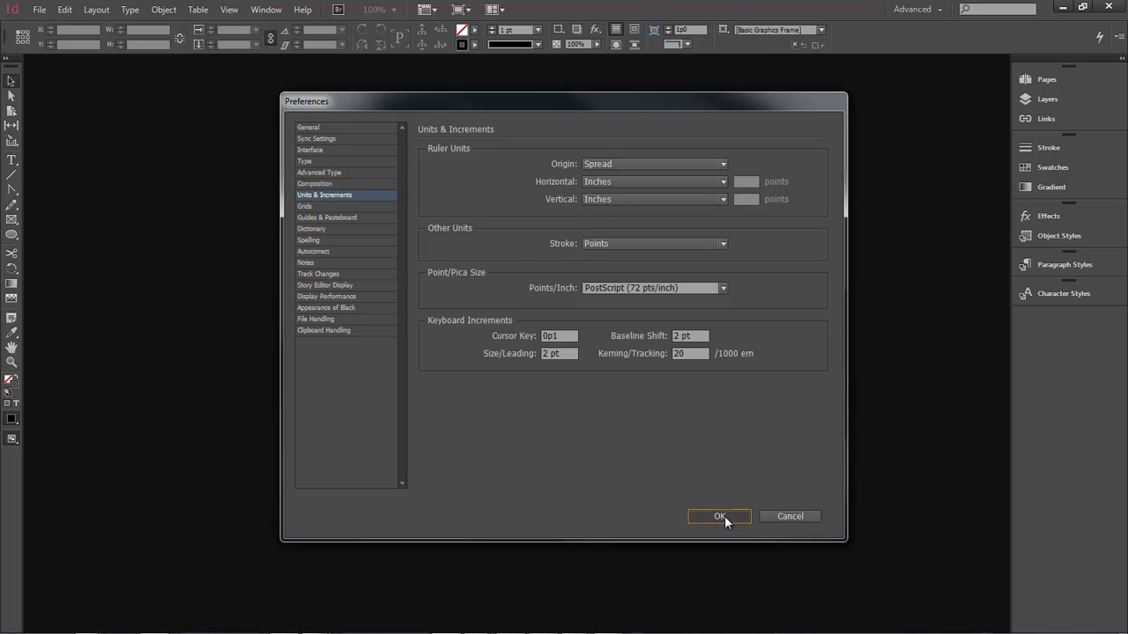
Start a new document and bring up its setup options
{"action": "left_click", "coordinate": [39, 9]}
{"action": "mouse_move", "coordinate": [69, 26]}
{"action": "left_click", "coordinate": [323, 28]}
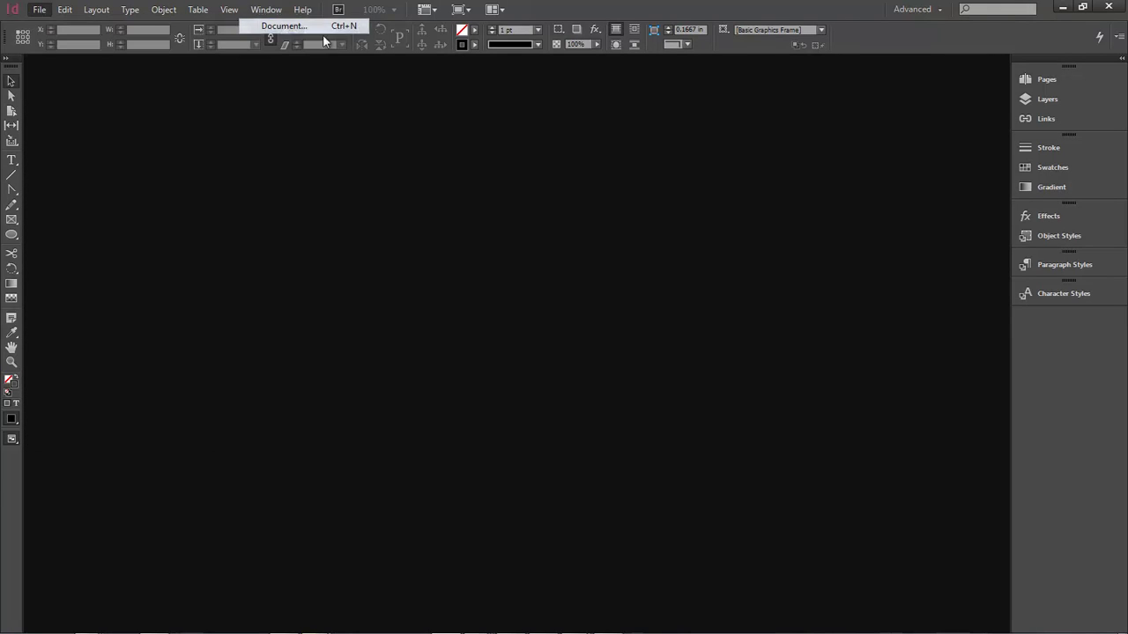
{"action": "left_click_drag", "start_coordinate": [529, 152], "coordinate": [606, 131]}
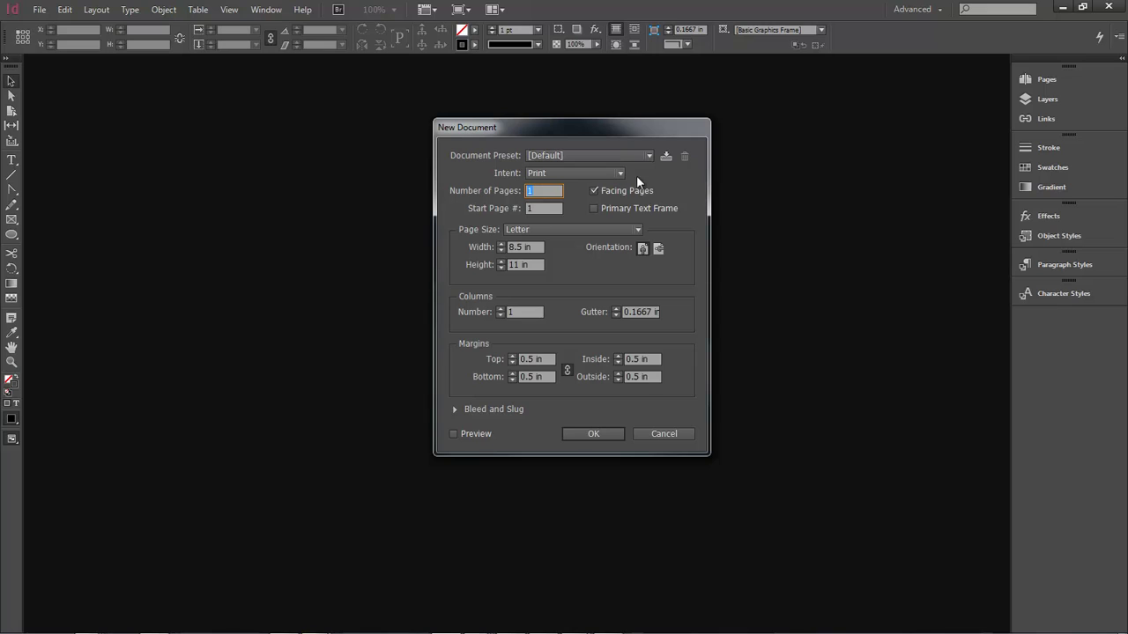
Try the Digital Publishing intent, look through its page sizes, and return the intent to Print
{"action": "left_click", "coordinate": [575, 175]}
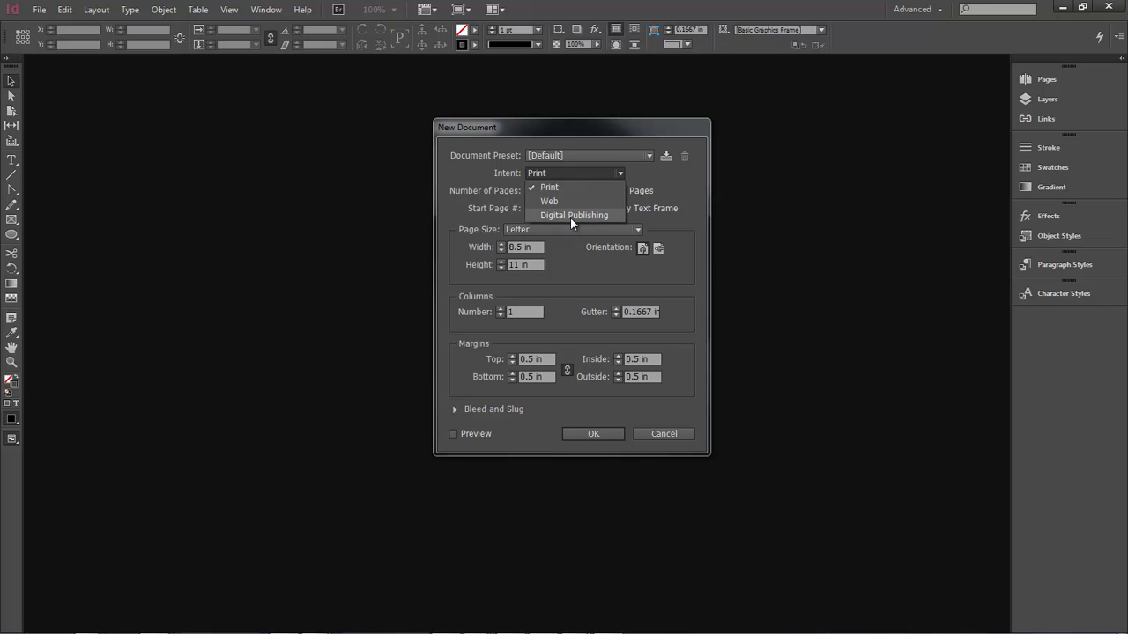
{"action": "left_click", "coordinate": [570, 217]}
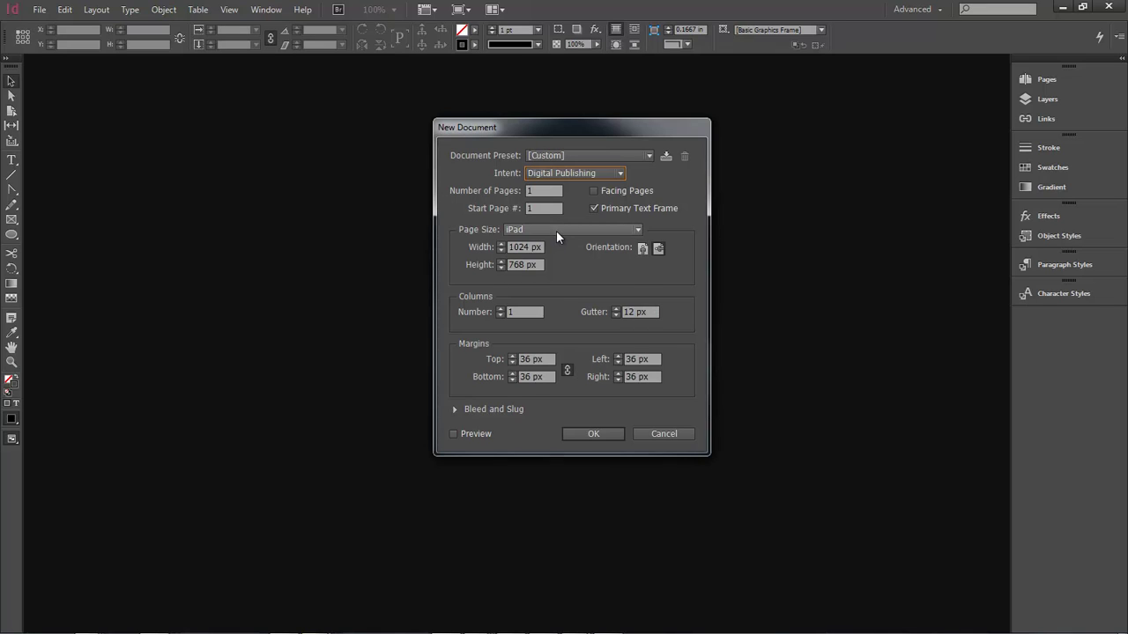
{"action": "left_click", "coordinate": [556, 230]}
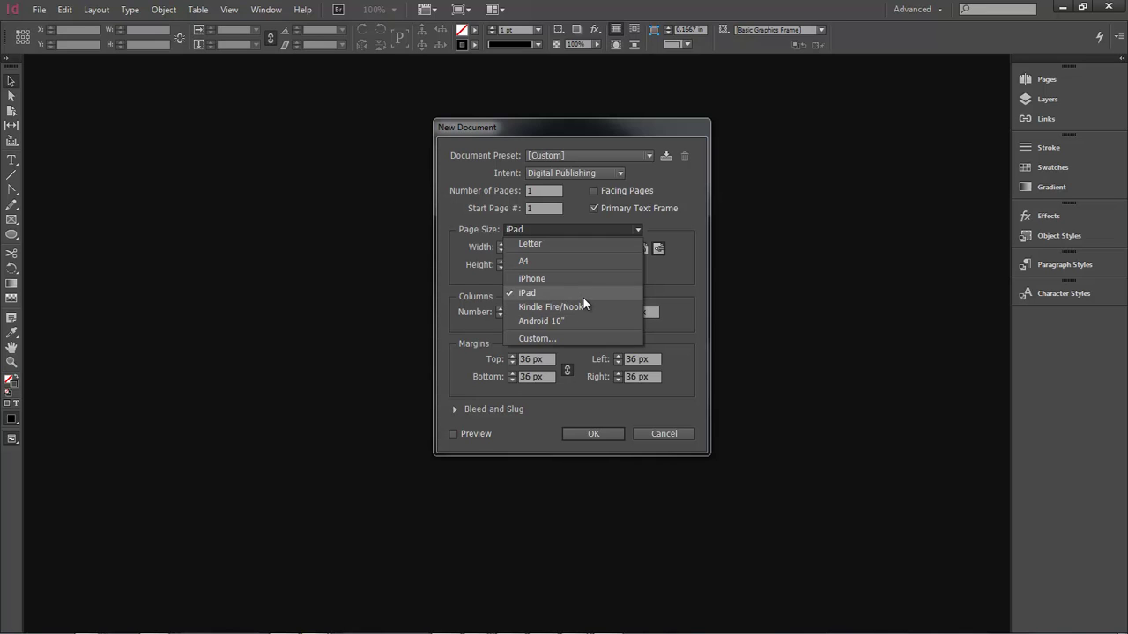
{"action": "left_click", "coordinate": [567, 170]}
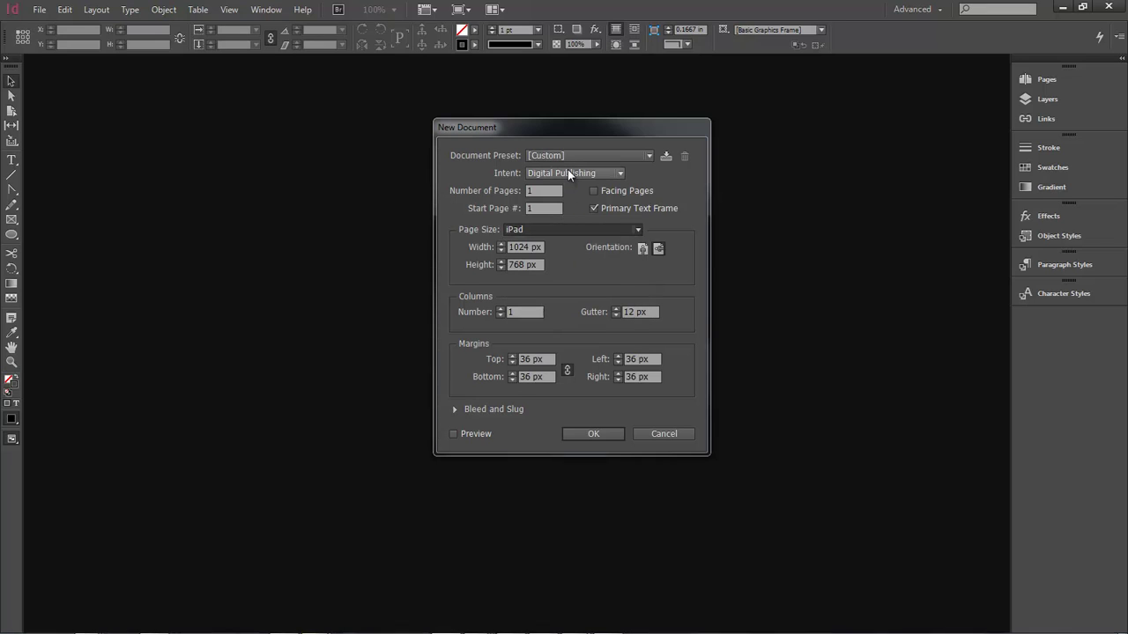
{"action": "left_click", "coordinate": [568, 176]}
{"action": "left_click", "coordinate": [559, 187]}
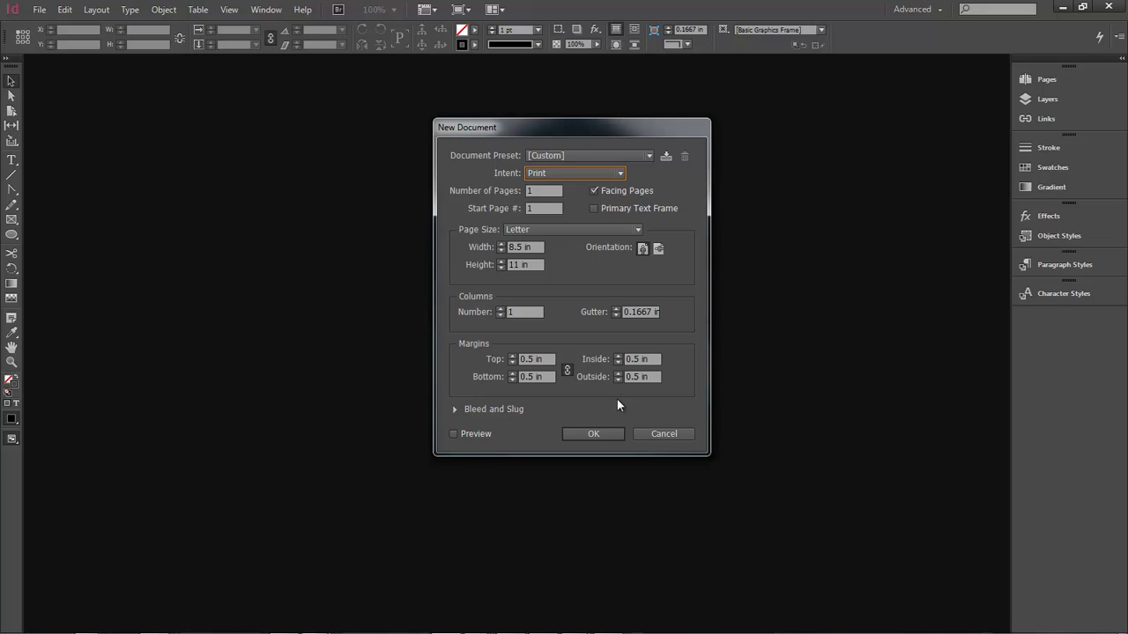
Preview the one-page Letter print layout with facing pages, review the bleed and slug options, and create the document
{"action": "left_click", "coordinate": [545, 190]}
{"action": "left_click", "coordinate": [546, 207]}
{"action": "left_click", "coordinate": [633, 193]}
{"action": "left_click", "coordinate": [634, 193]}
{"action": "left_click", "coordinate": [539, 411]}
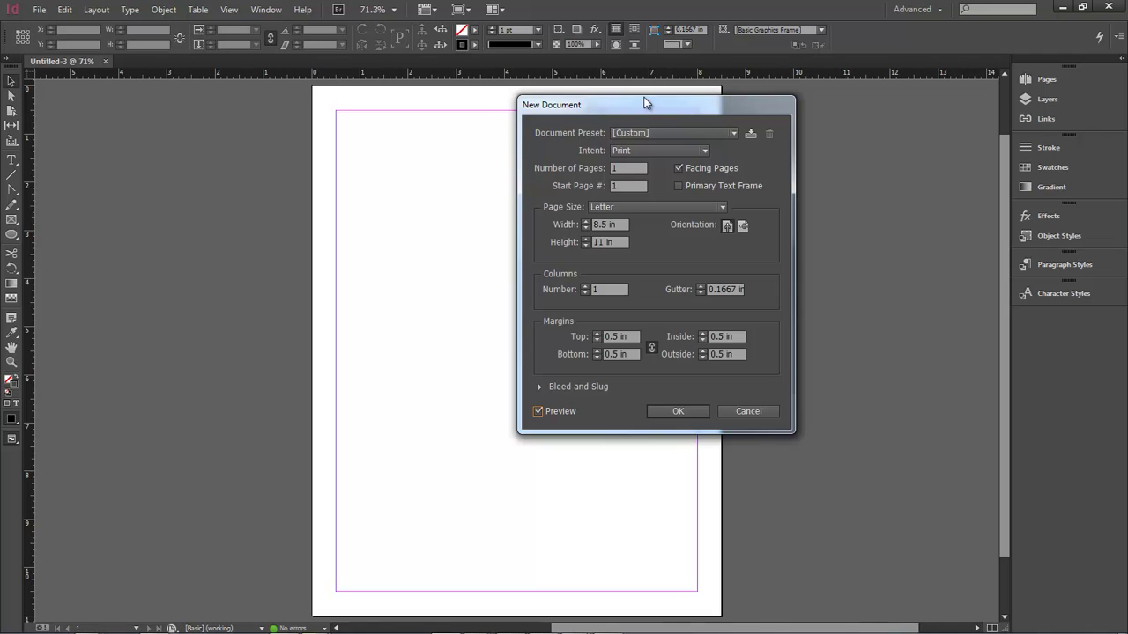
{"action": "left_click_drag", "start_coordinate": [644, 103], "coordinate": [727, 118]}
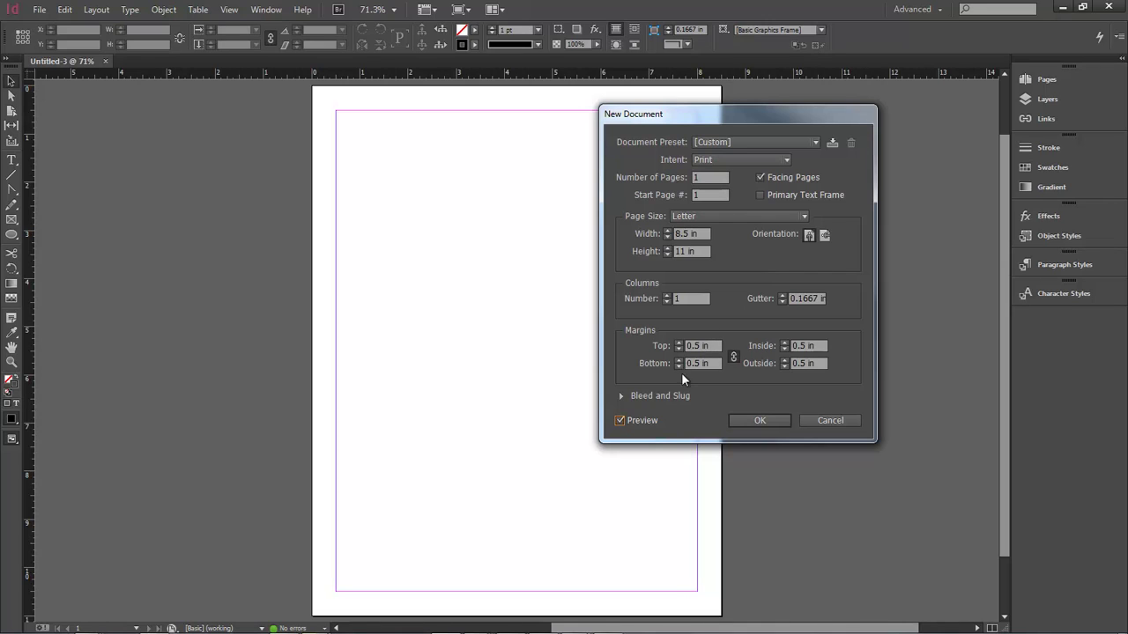
{"action": "left_click", "coordinate": [621, 396]}
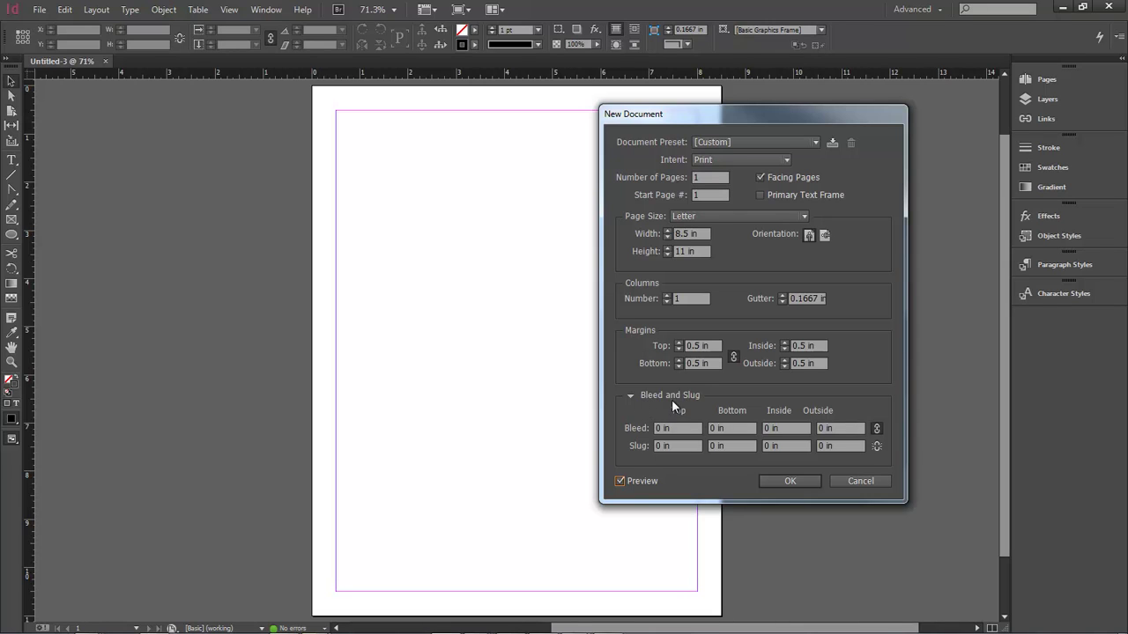
{"action": "left_click", "coordinate": [630, 395]}
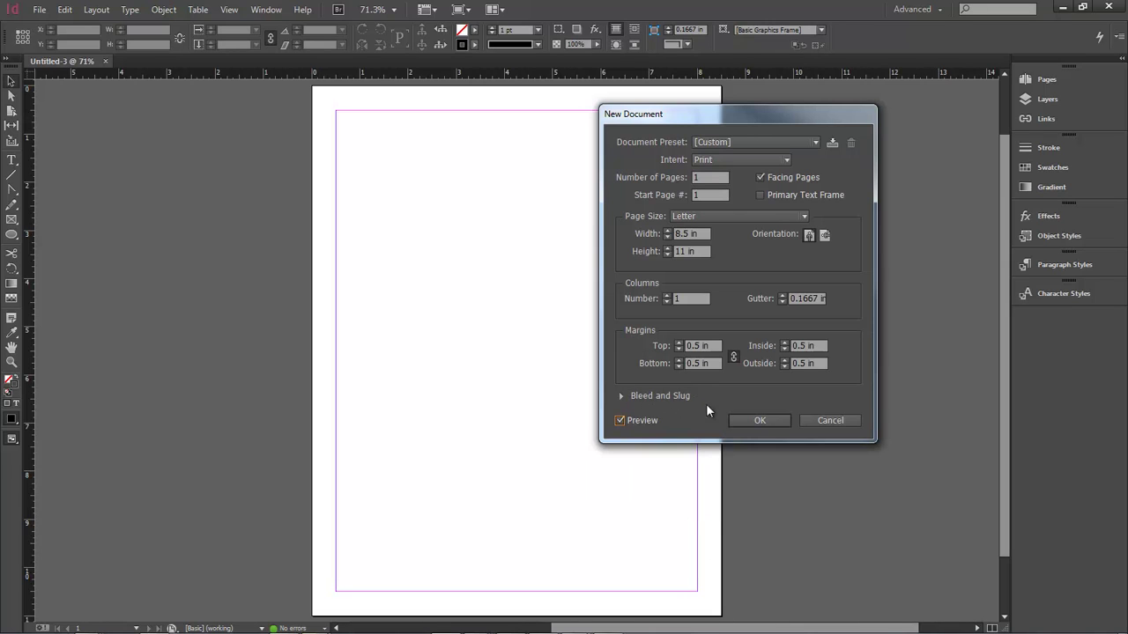
{"action": "left_click", "coordinate": [759, 420]}
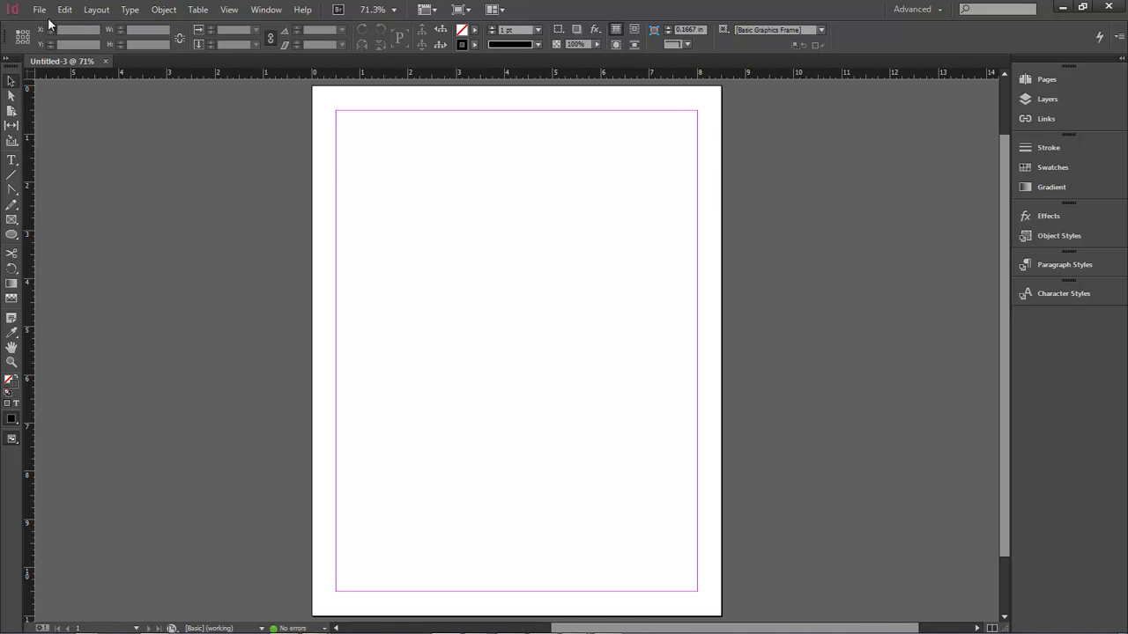
Show the document's Pages panel and keep the Advanced workspace
{"action": "left_click", "coordinate": [1046, 83]}
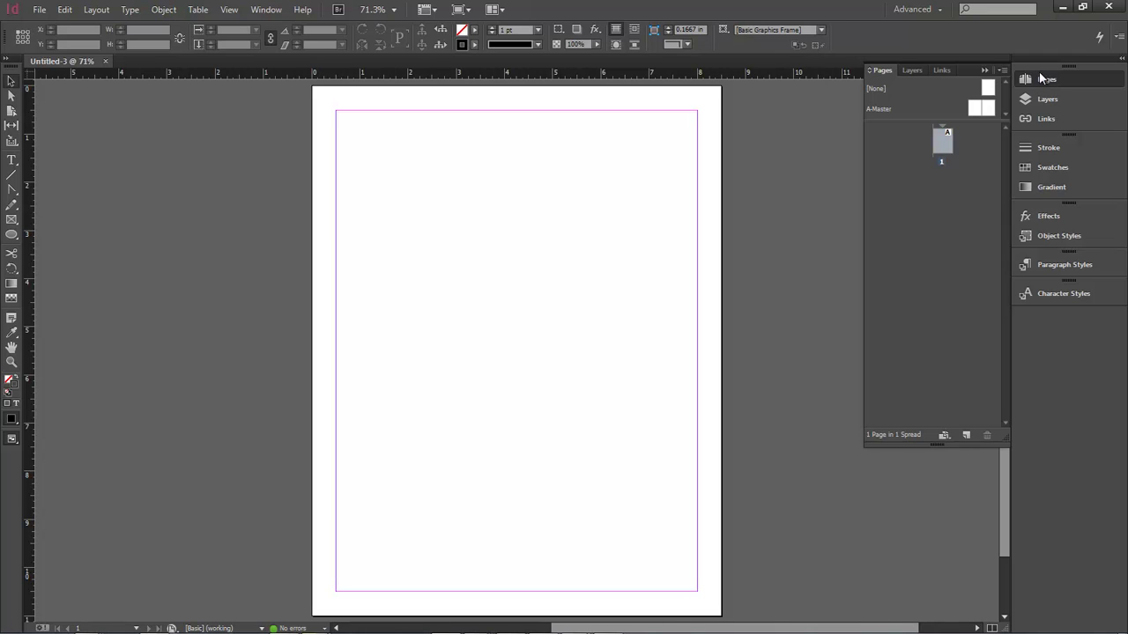
{"action": "left_click", "coordinate": [267, 9]}
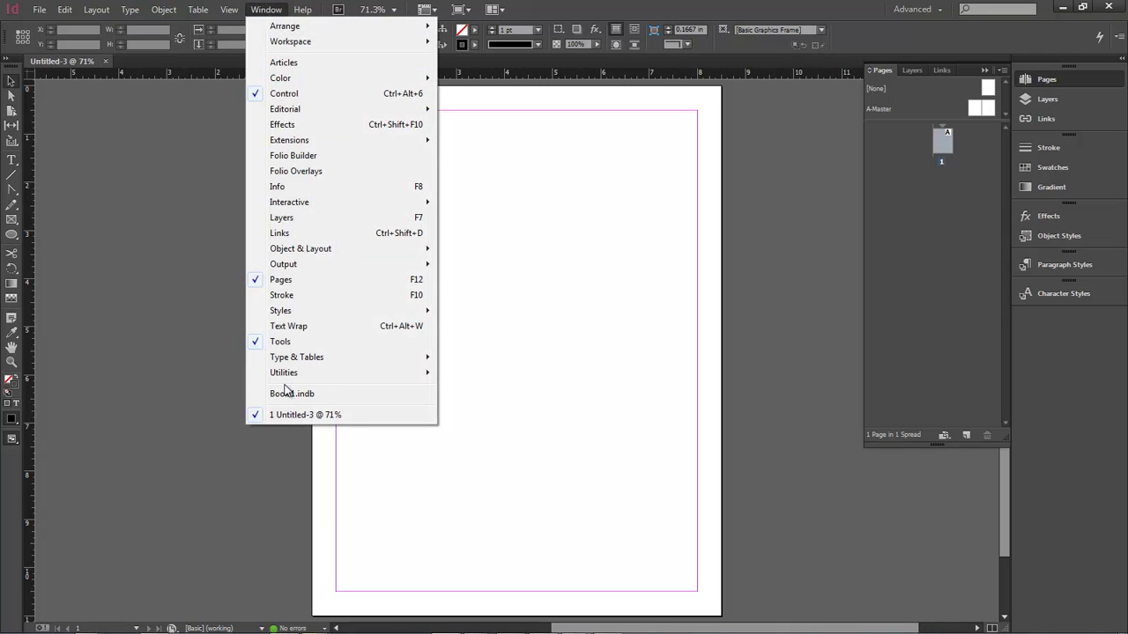
{"action": "left_click", "coordinate": [976, 40]}
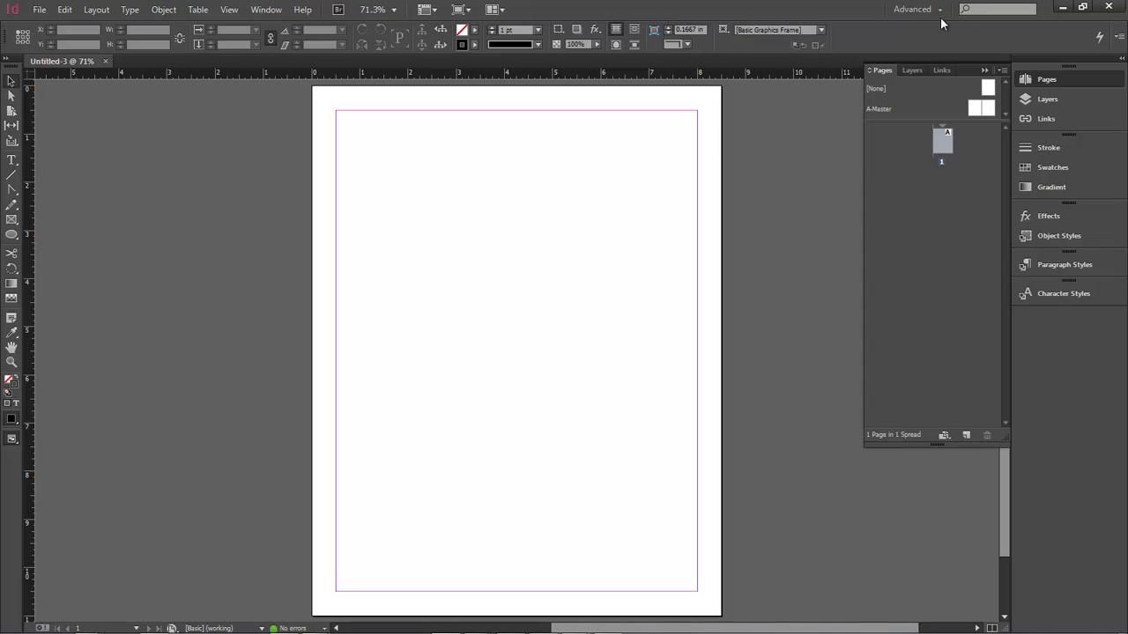
{"action": "left_click", "coordinate": [939, 10]}
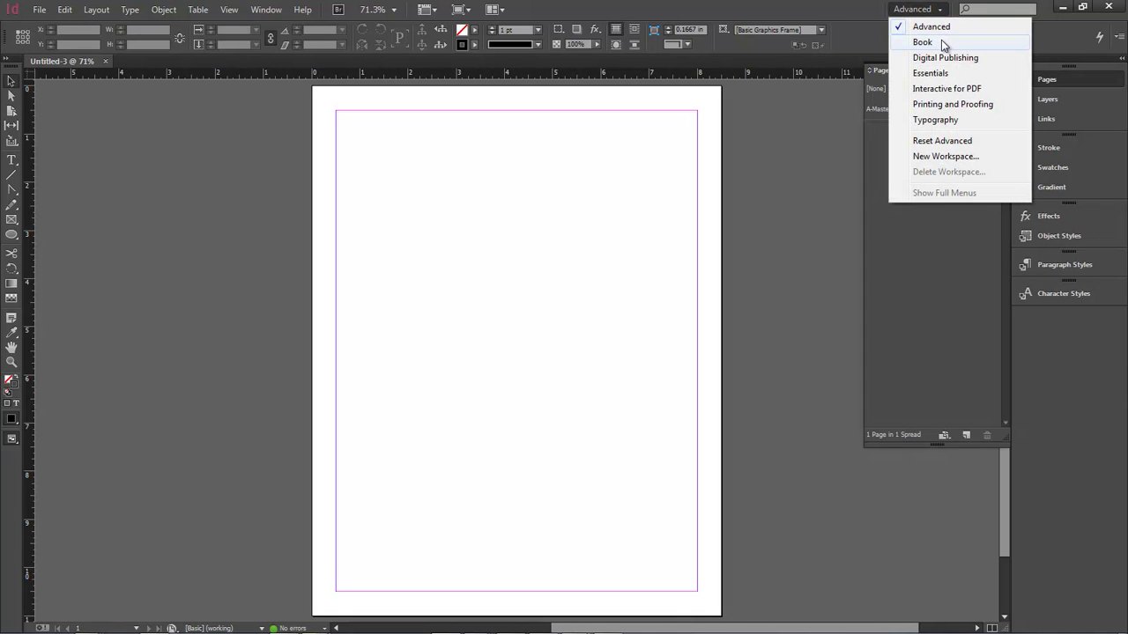
{"action": "left_click", "coordinate": [932, 27]}
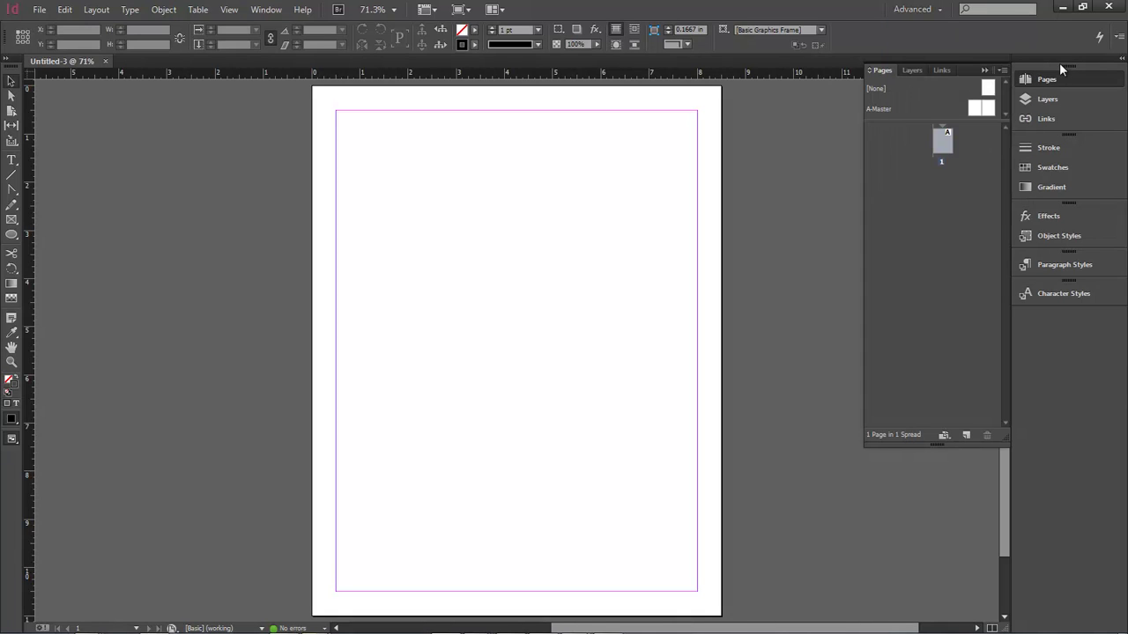
Try the Essentials workspace and switch back to Advanced
{"action": "left_click", "coordinate": [940, 10]}
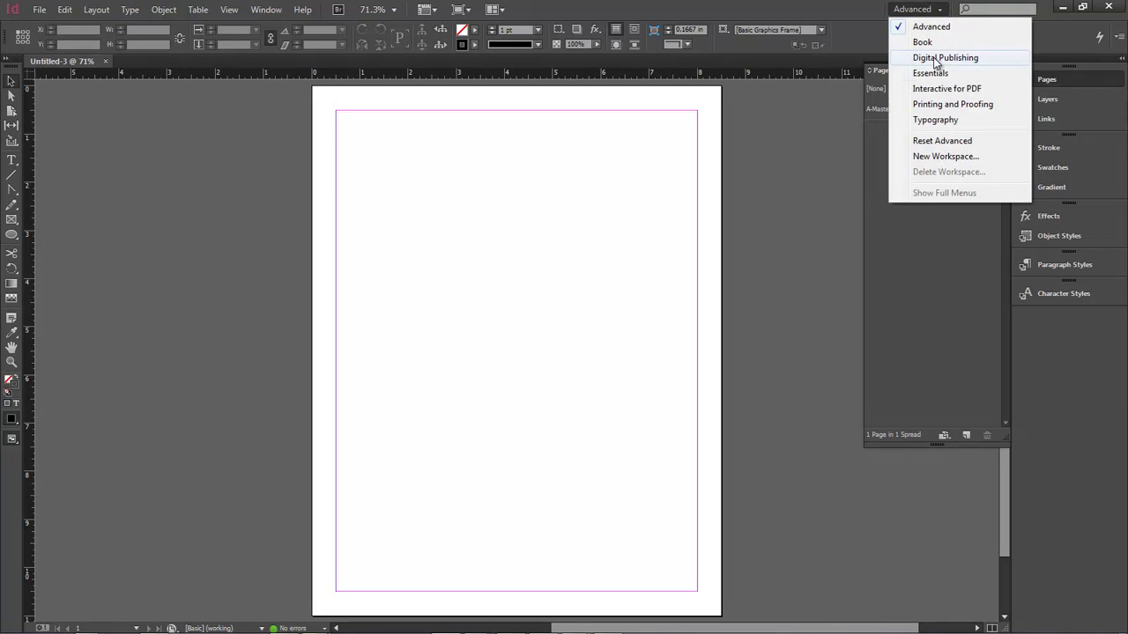
{"action": "left_click", "coordinate": [969, 76]}
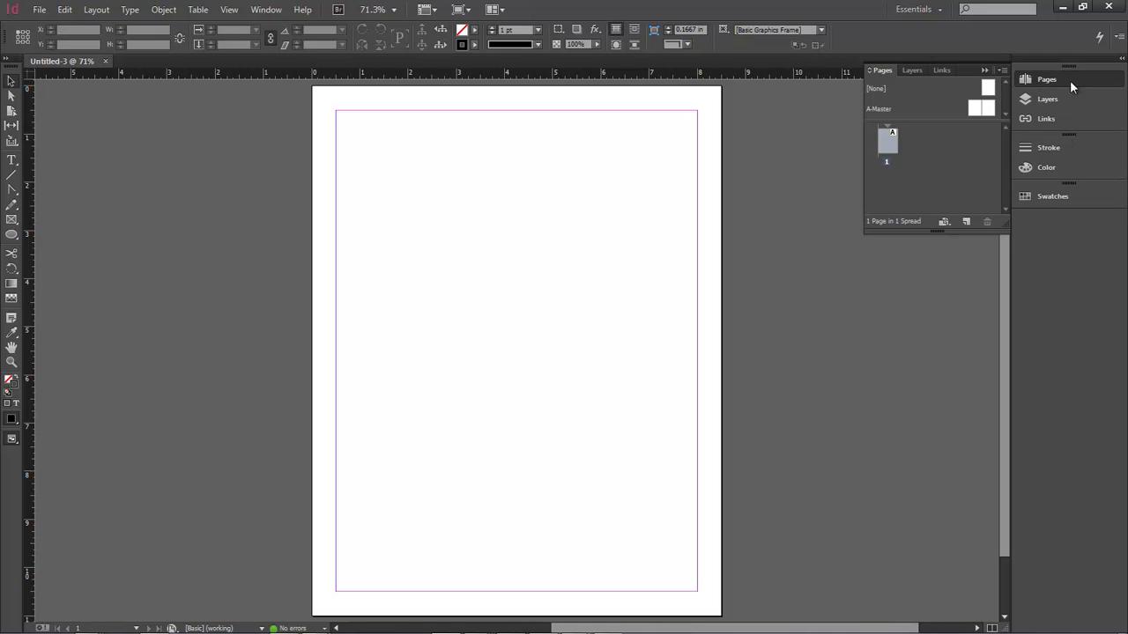
{"action": "left_click", "coordinate": [936, 11]}
{"action": "left_click", "coordinate": [937, 22]}
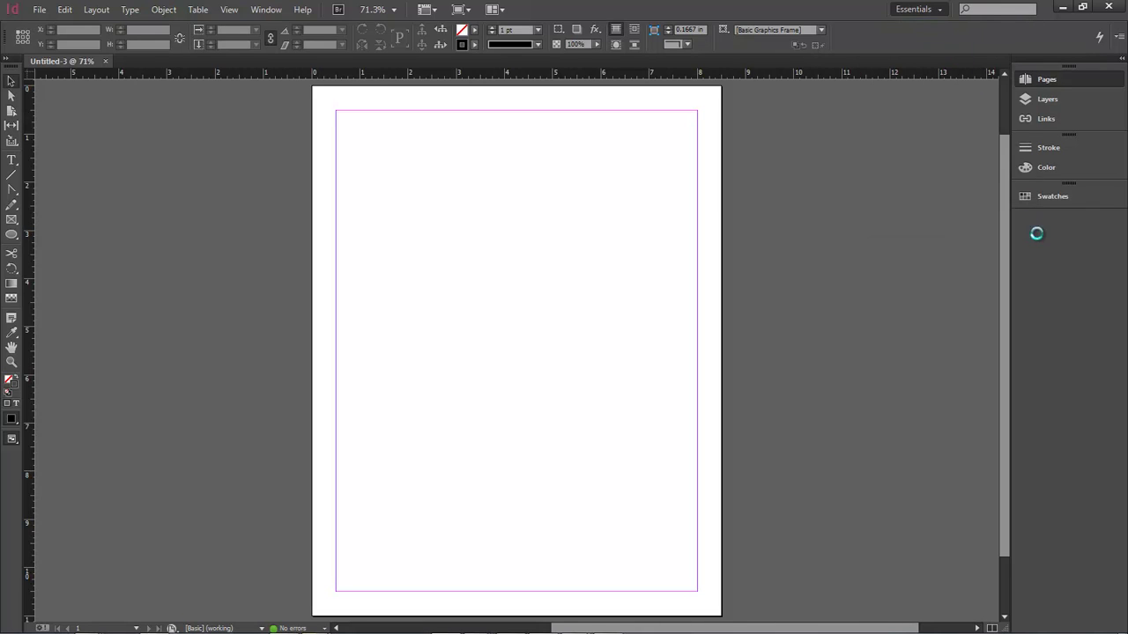
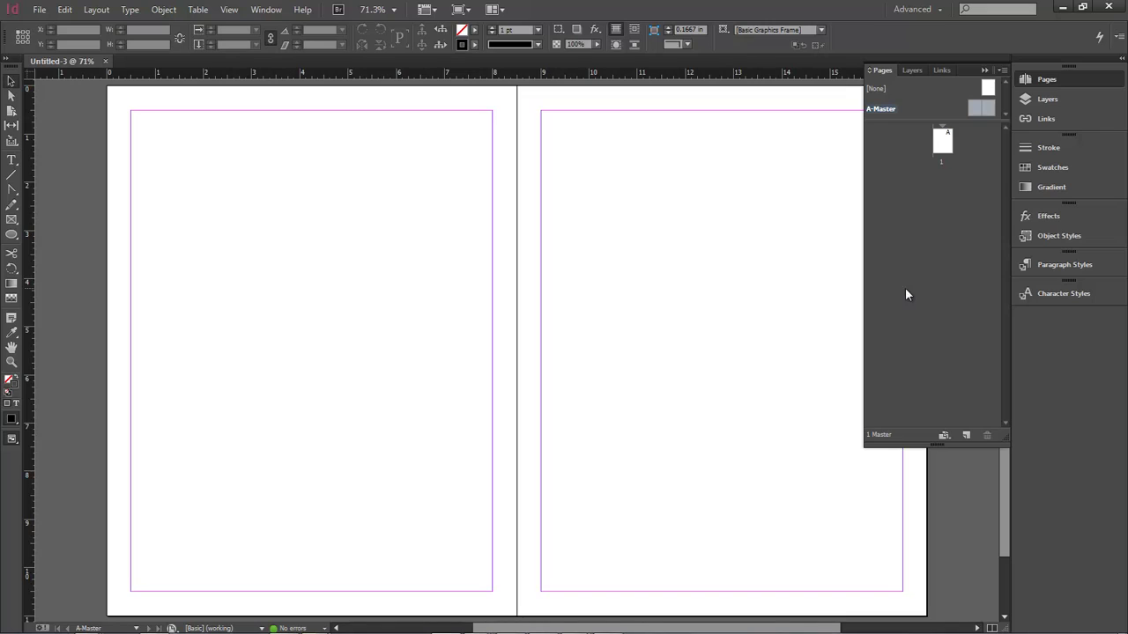
Apply A-Master to page 1 and add a text frame about 3.8 in wide reading "This is my title" in the left master page's top margin
{"action": "left_click_drag", "start_coordinate": [981, 123], "coordinate": [953, 155]}
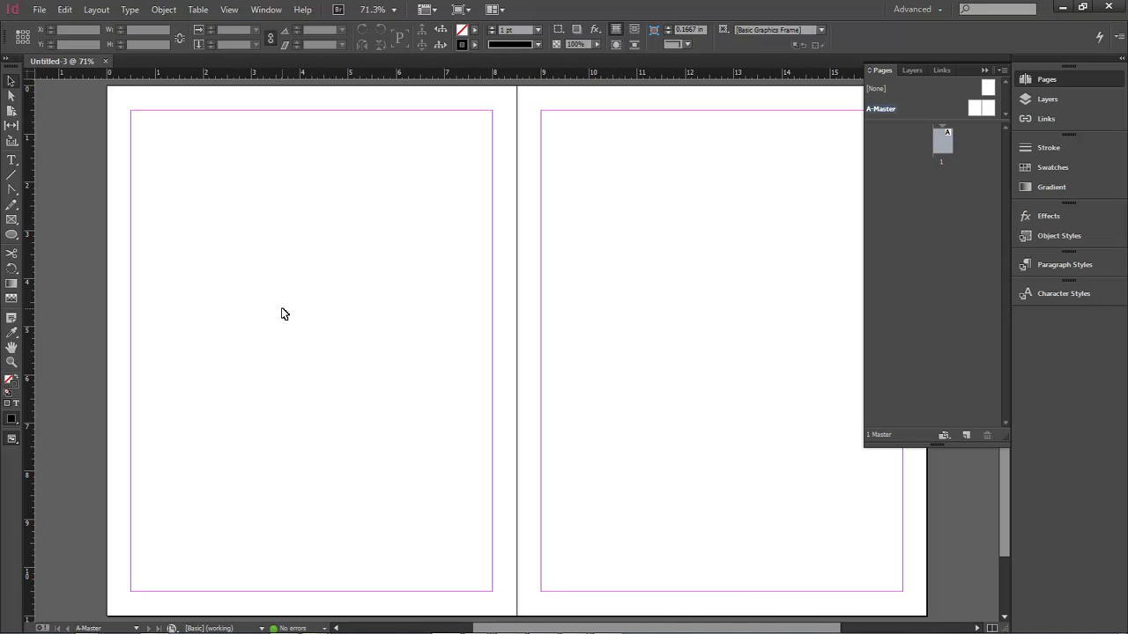
{"action": "left_click", "coordinate": [12, 161]}
{"action": "left_click_drag", "start_coordinate": [146, 92], "coordinate": [328, 110]}
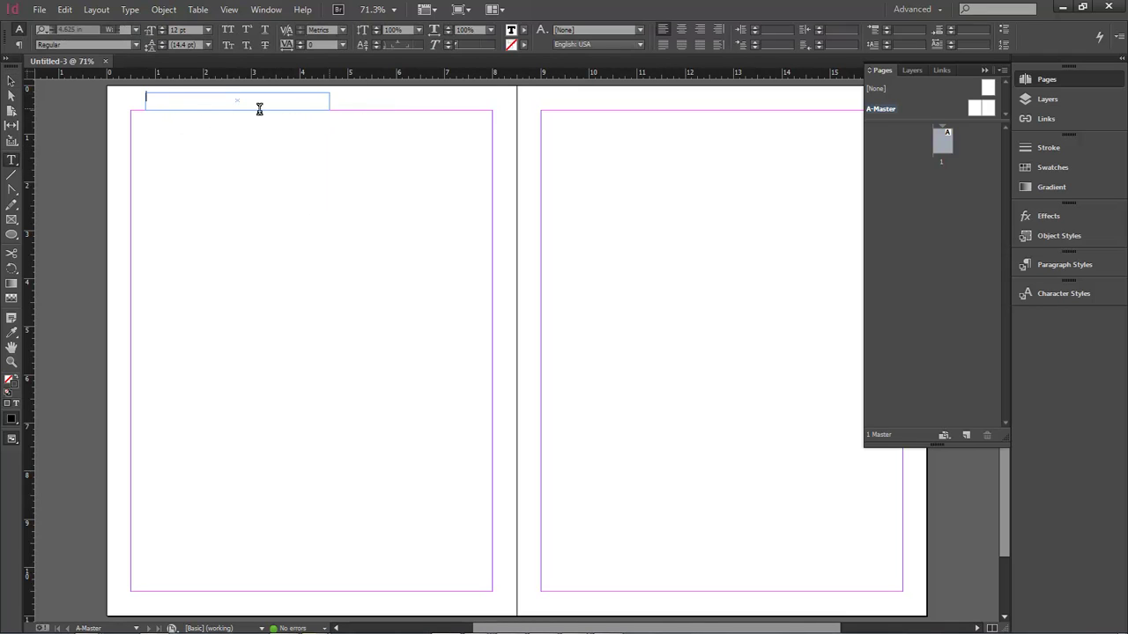
{"action": "type", "text": "This is my title"}
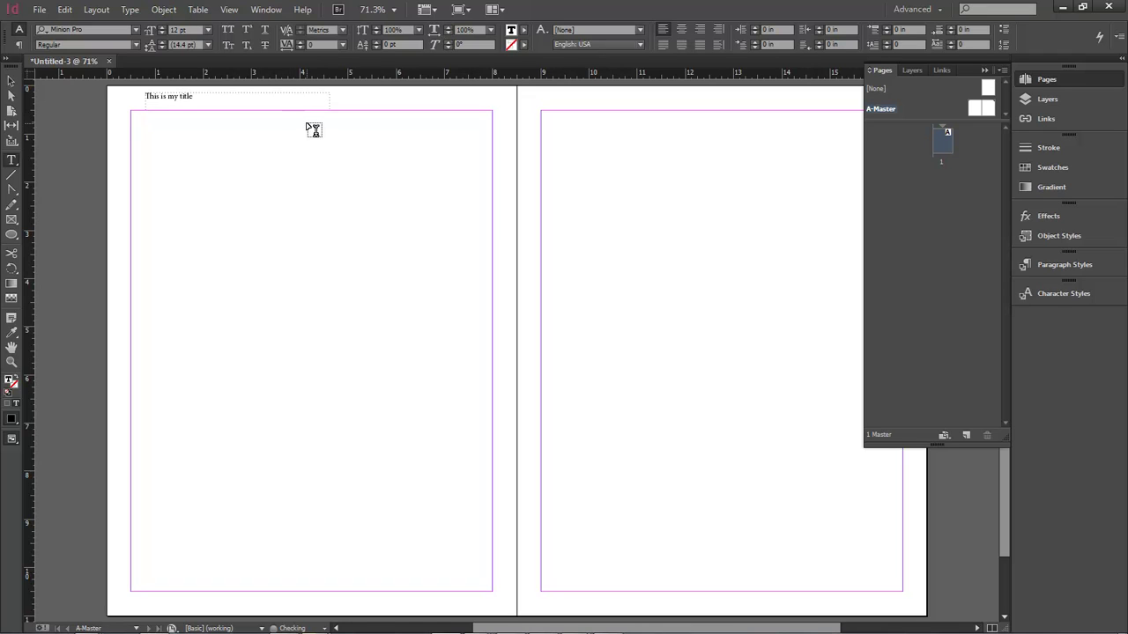
Set the master page's title text to 18 pt and go to page 1 of the document
{"action": "triple_click", "coordinate": [201, 96]}
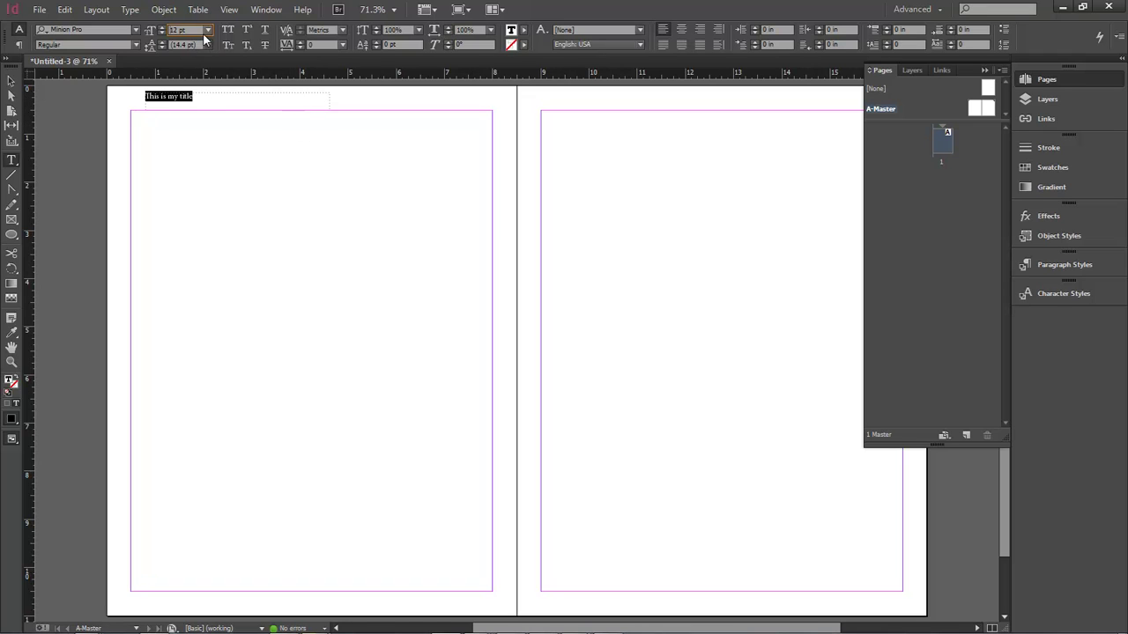
{"action": "left_click", "coordinate": [207, 31]}
{"action": "left_click", "coordinate": [179, 158]}
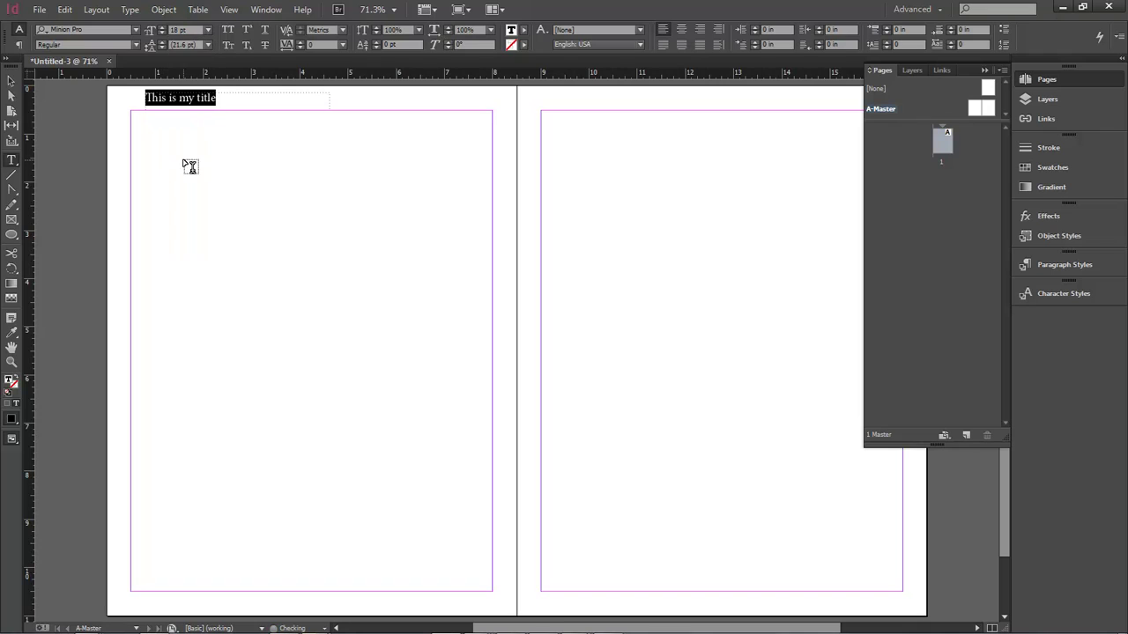
{"action": "double_click", "coordinate": [942, 143]}
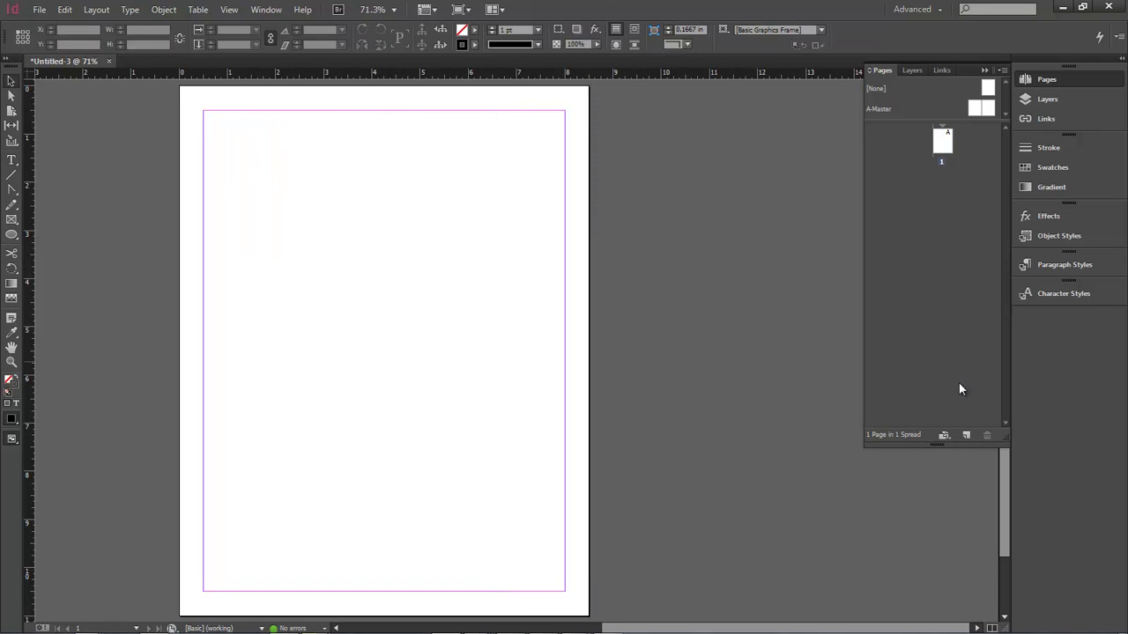
Add a second page based on A-Master to the document and compare it with page 1
{"action": "left_click", "coordinate": [965, 435]}
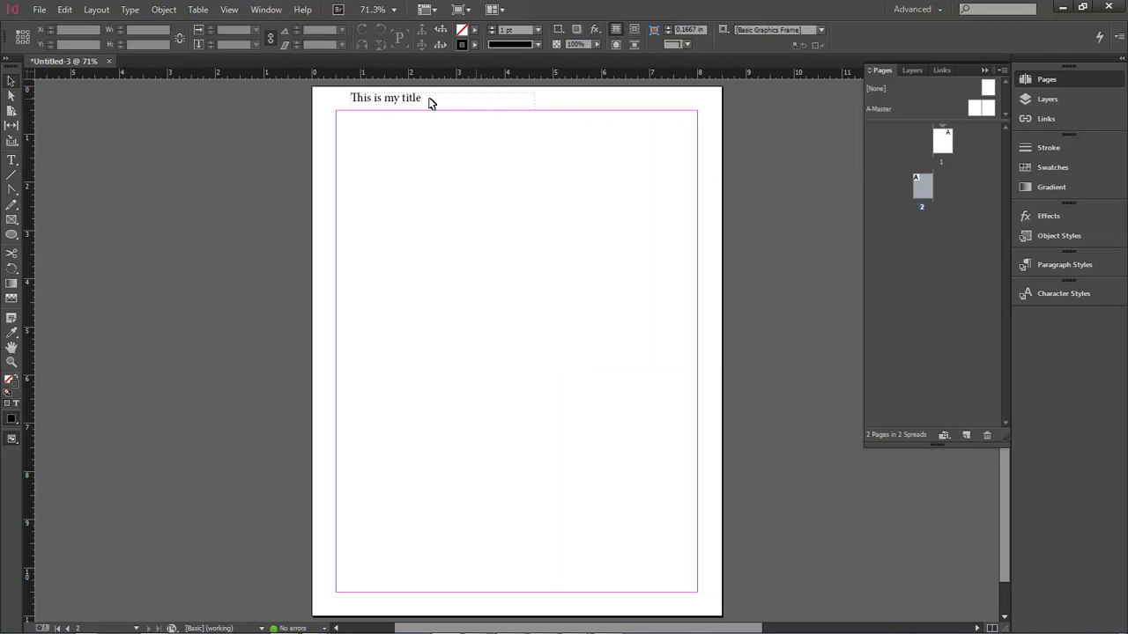
{"action": "double_click", "coordinate": [942, 146]}
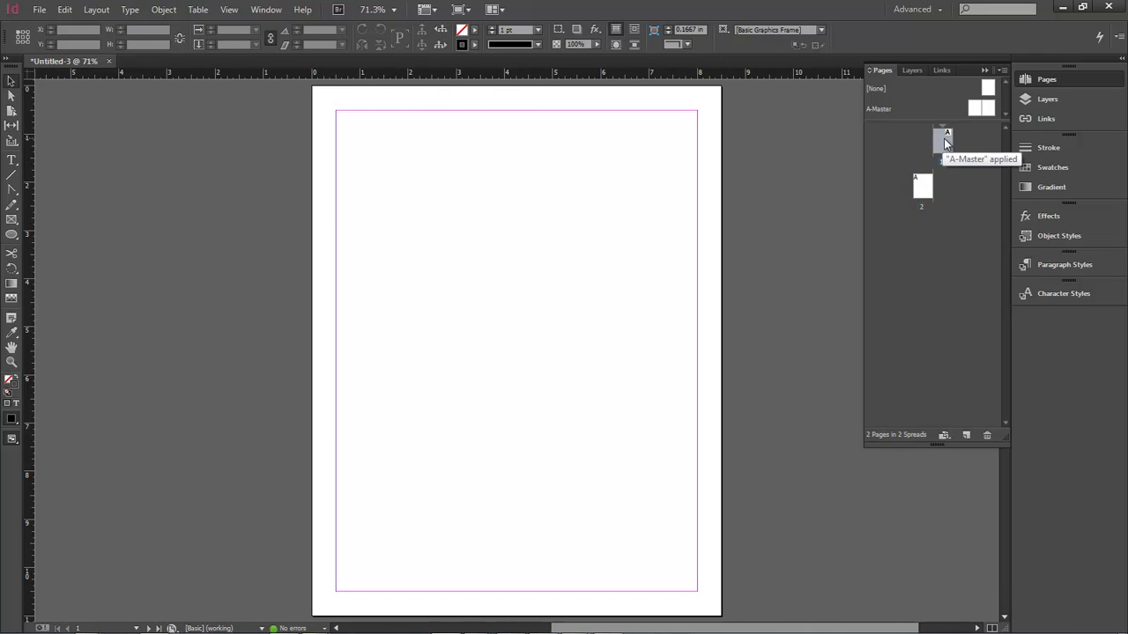
{"action": "double_click", "coordinate": [921, 183]}
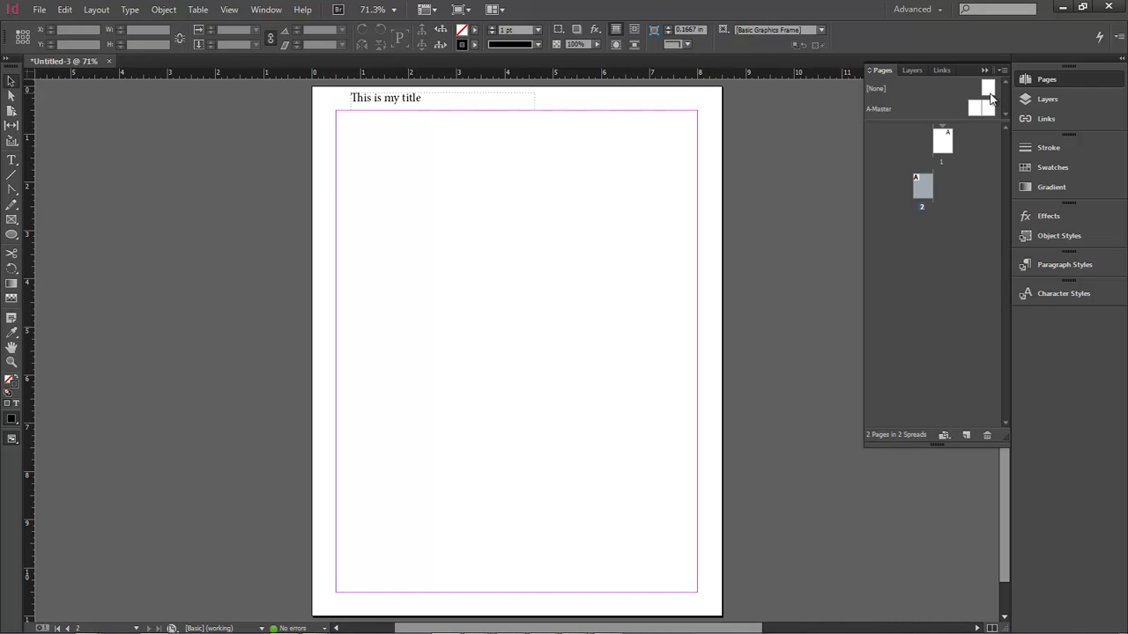
Duplicate the A-Master title frame into the right master page's top margin at X 9 in, Y 0.14 in
{"action": "double_click", "coordinate": [879, 108]}
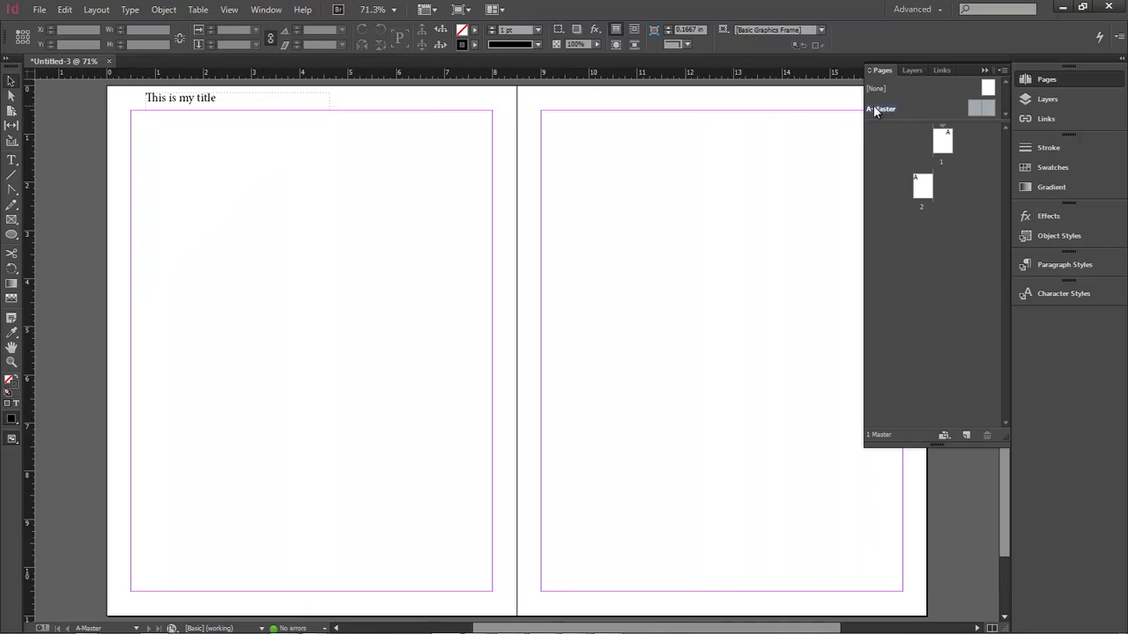
{"action": "double_click", "coordinate": [210, 97]}
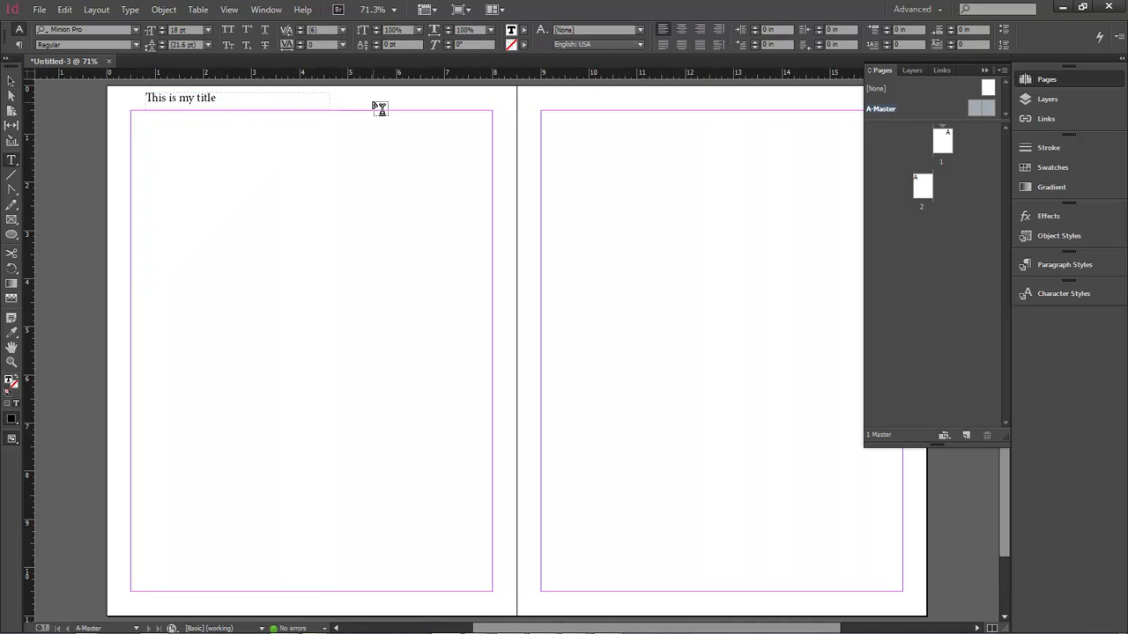
{"action": "left_click", "coordinate": [10, 81]}
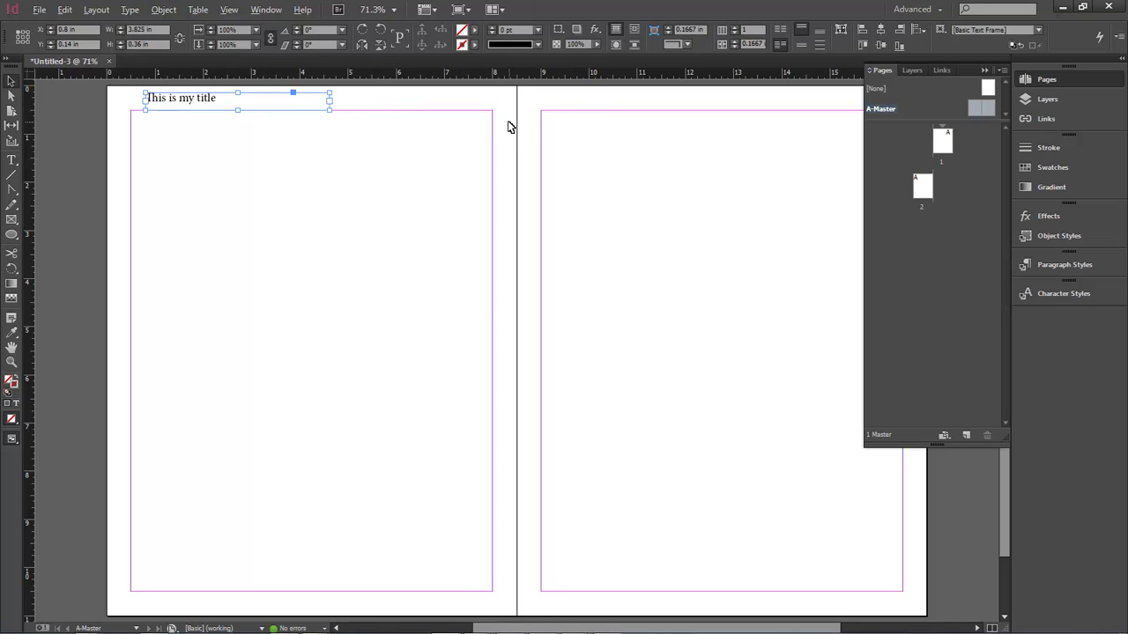
{"action": "left_click_drag", "start_coordinate": [234, 103], "coordinate": [596, 107]}
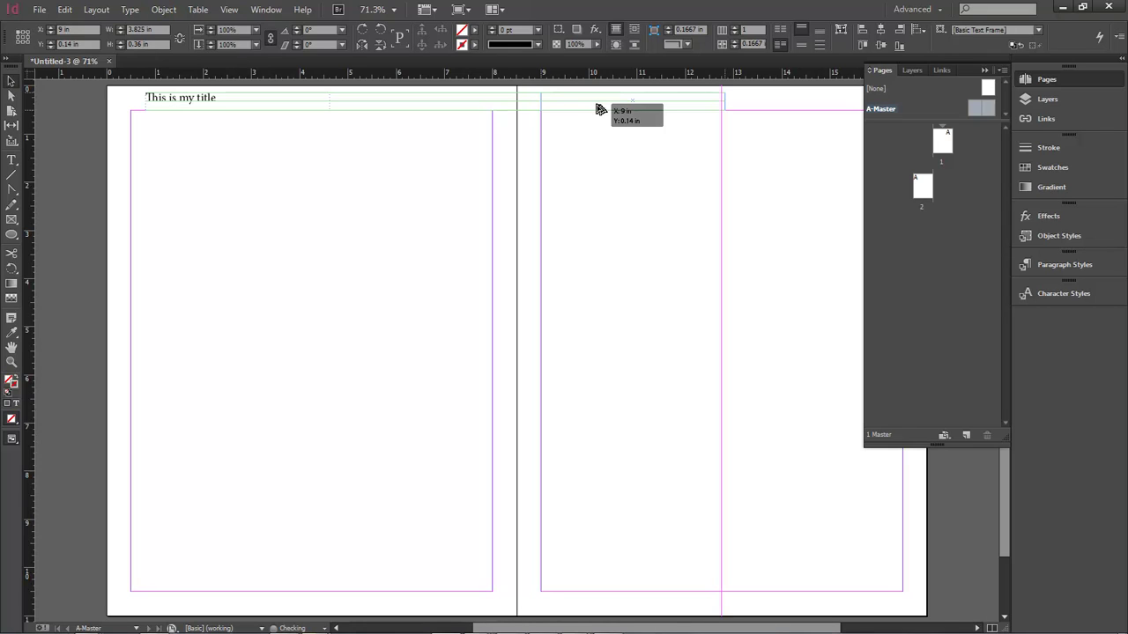
{"action": "left_click_drag", "start_coordinate": [596, 107], "coordinate": [596, 107]}
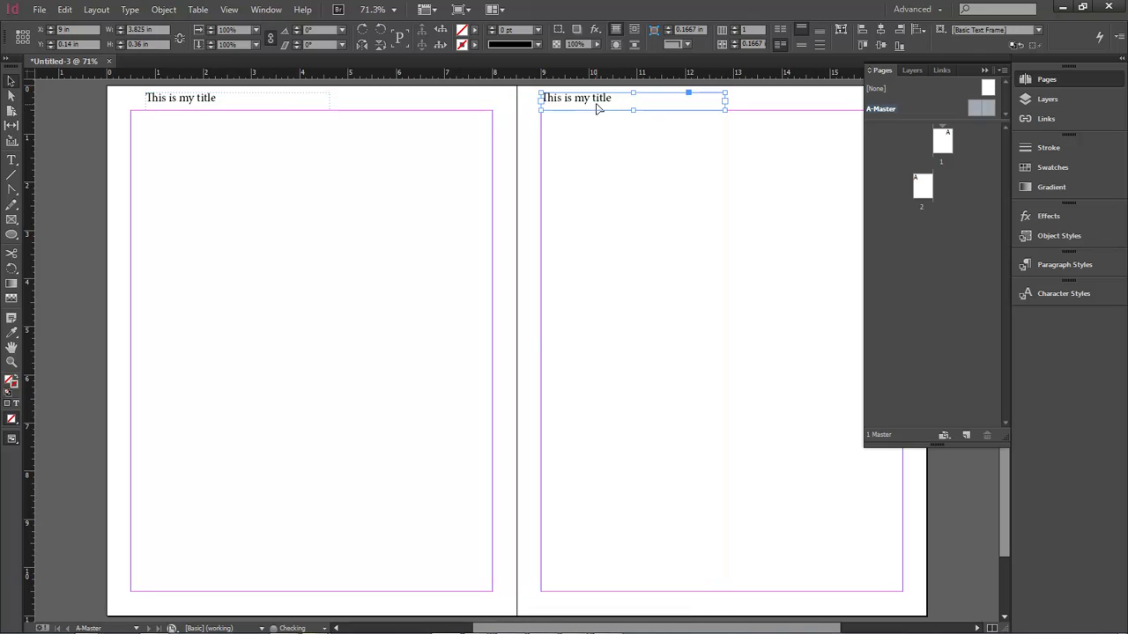
Move the left master page's title frame flush with that page's left margin
{"action": "left_click", "coordinate": [272, 106]}
{"action": "left_click_drag", "start_coordinate": [222, 104], "coordinate": [207, 104]}
{"action": "left_click", "coordinate": [397, 179]}
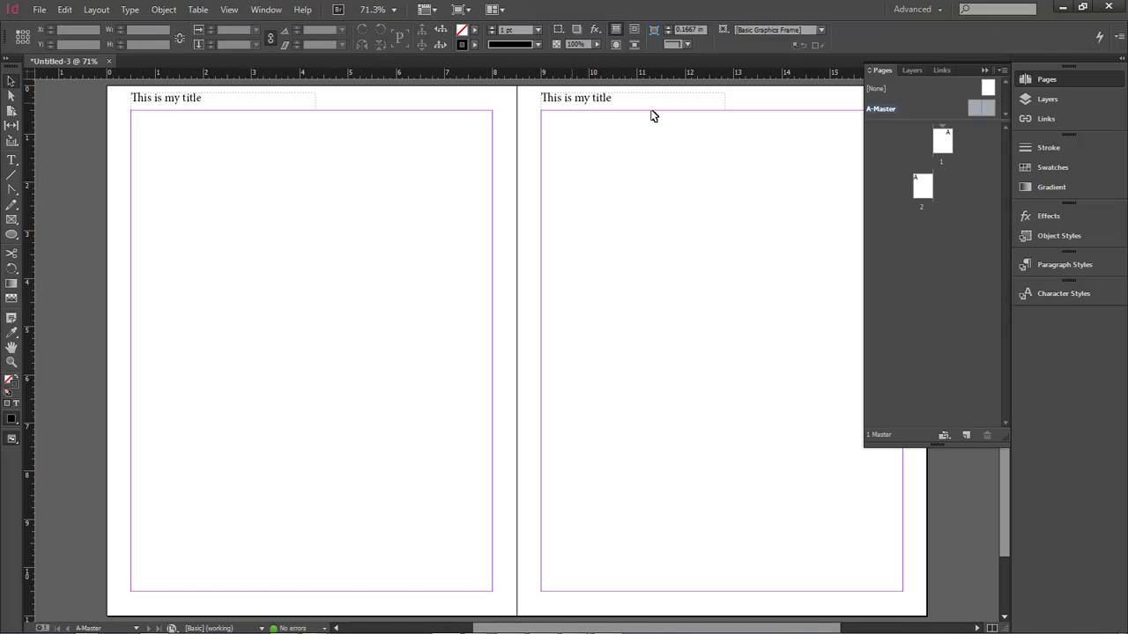
Compare the title on document pages 1 and 2 with the two sides of the A-Master spread
{"action": "double_click", "coordinate": [945, 143]}
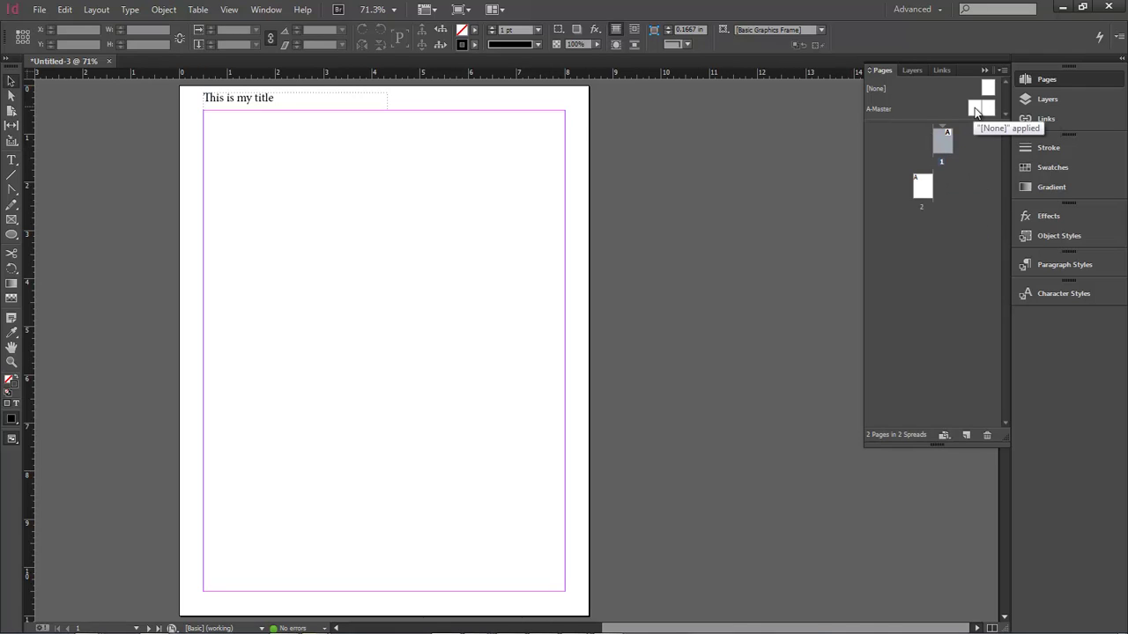
{"action": "double_click", "coordinate": [922, 184]}
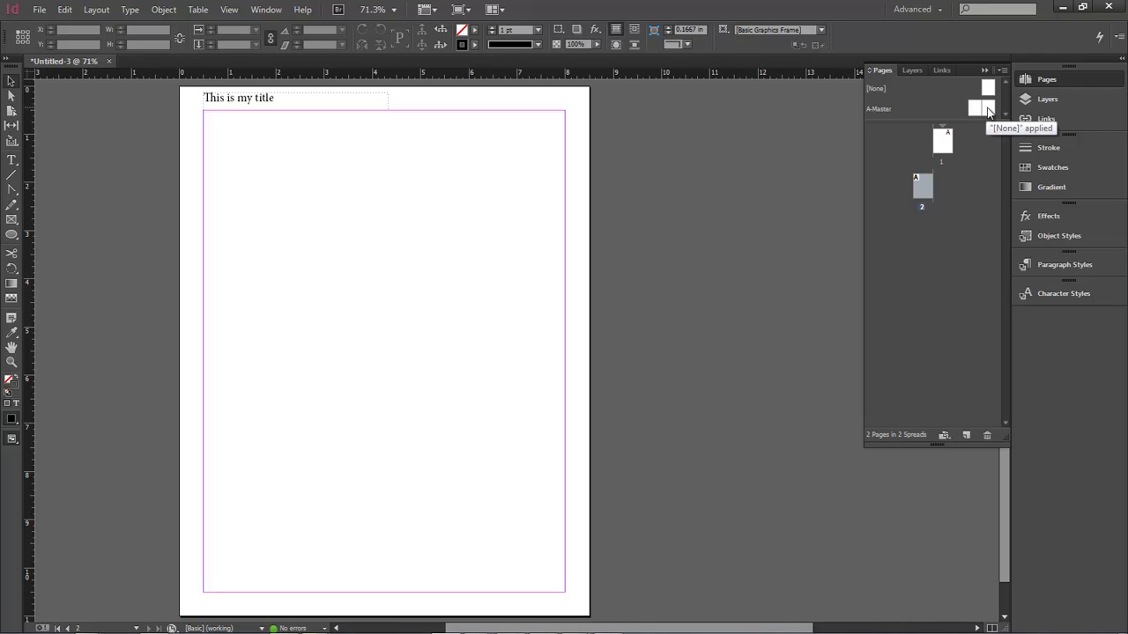
{"action": "left_click", "coordinate": [878, 110]}
{"action": "double_click", "coordinate": [878, 111]}
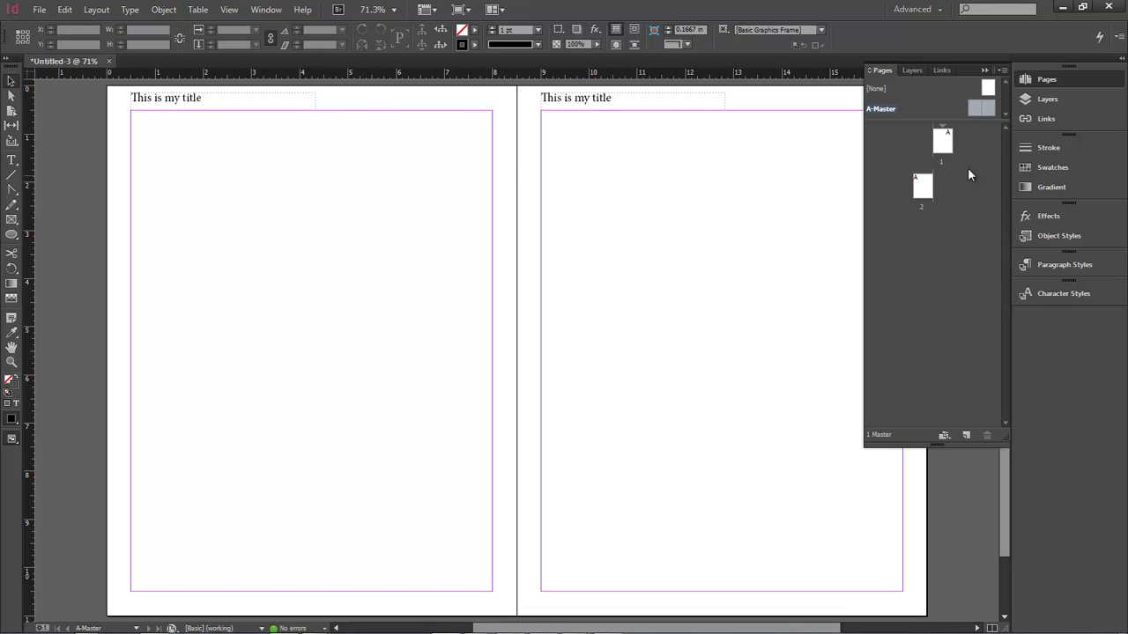
{"action": "double_click", "coordinate": [924, 185]}
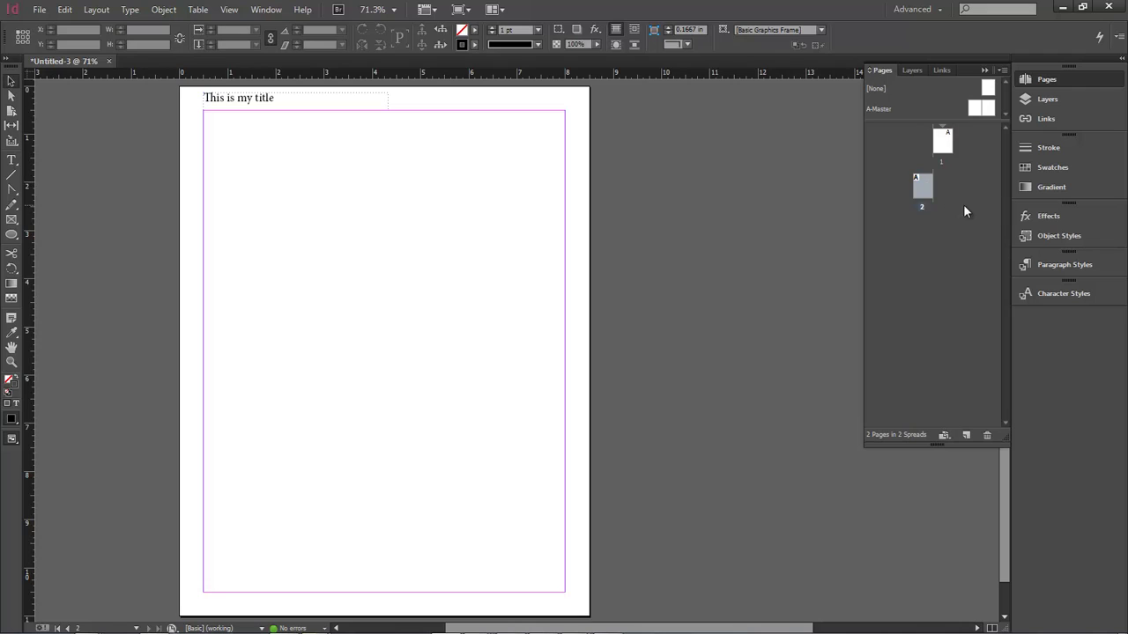
{"action": "left_click", "coordinate": [969, 210]}
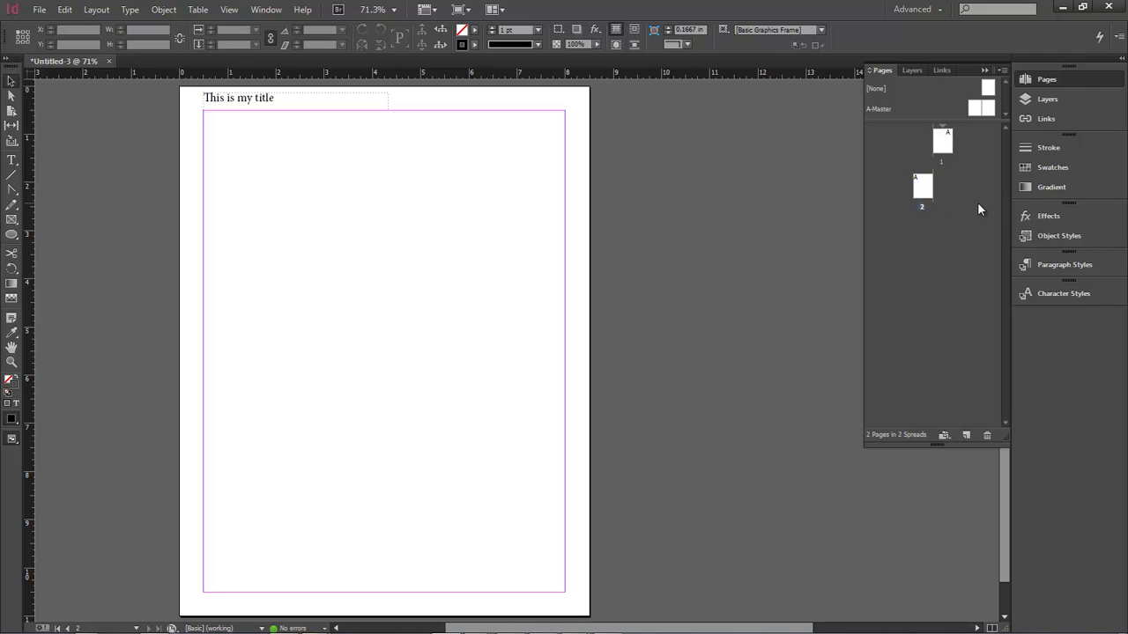
{"action": "double_click", "coordinate": [876, 108]}
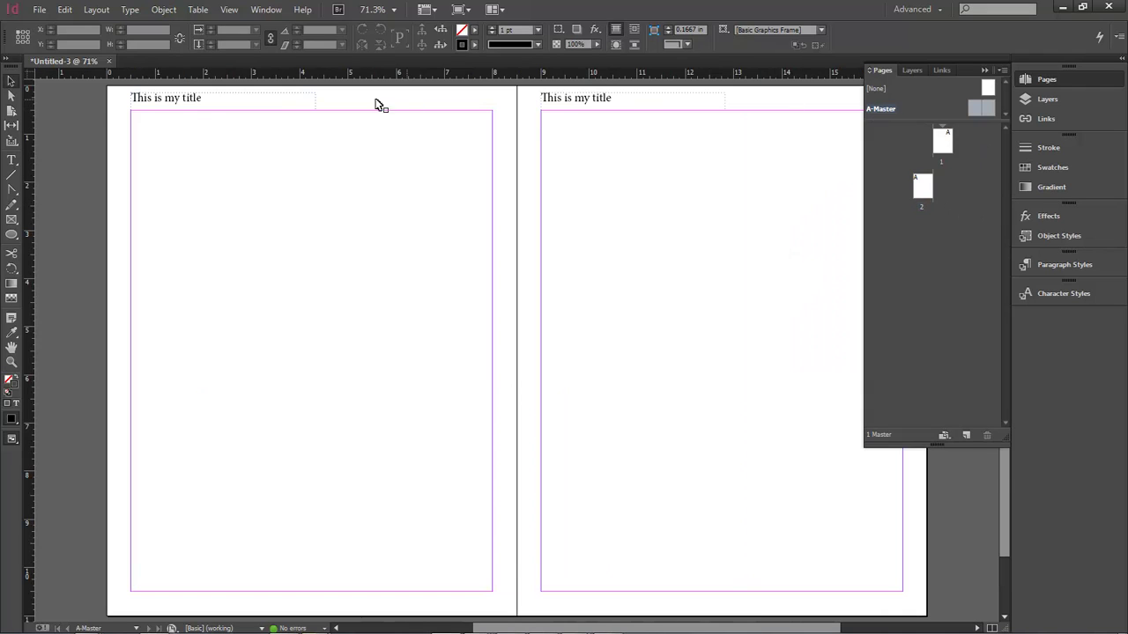
{"action": "double_click", "coordinate": [942, 149]}
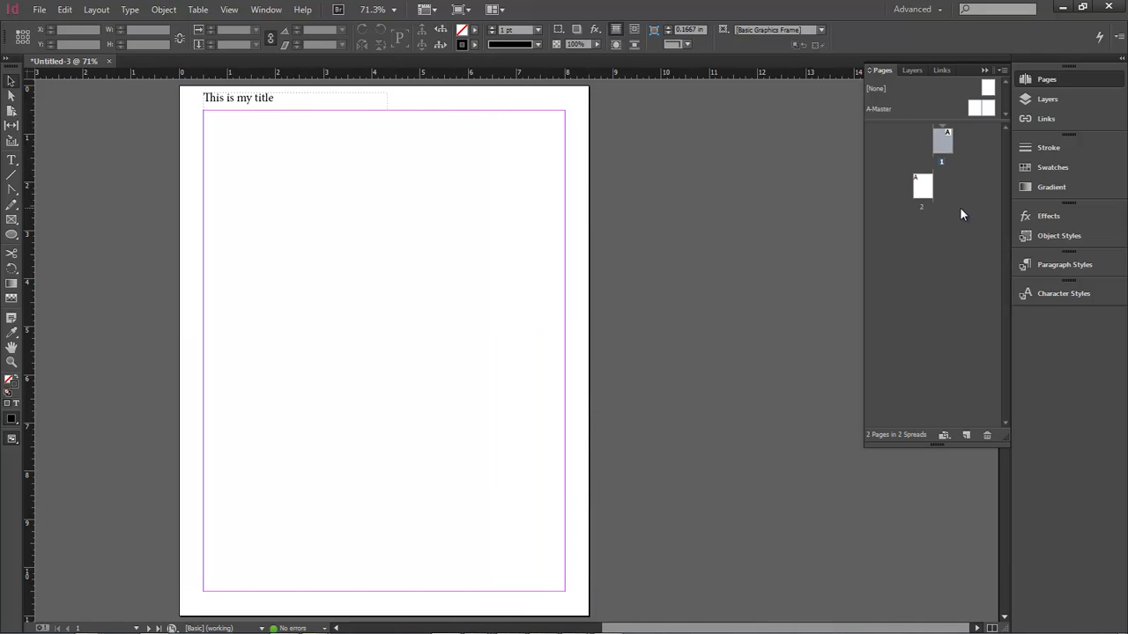
Apply the [None] master to page 1 and compare that page with page 2
{"action": "right_click", "coordinate": [944, 148]}
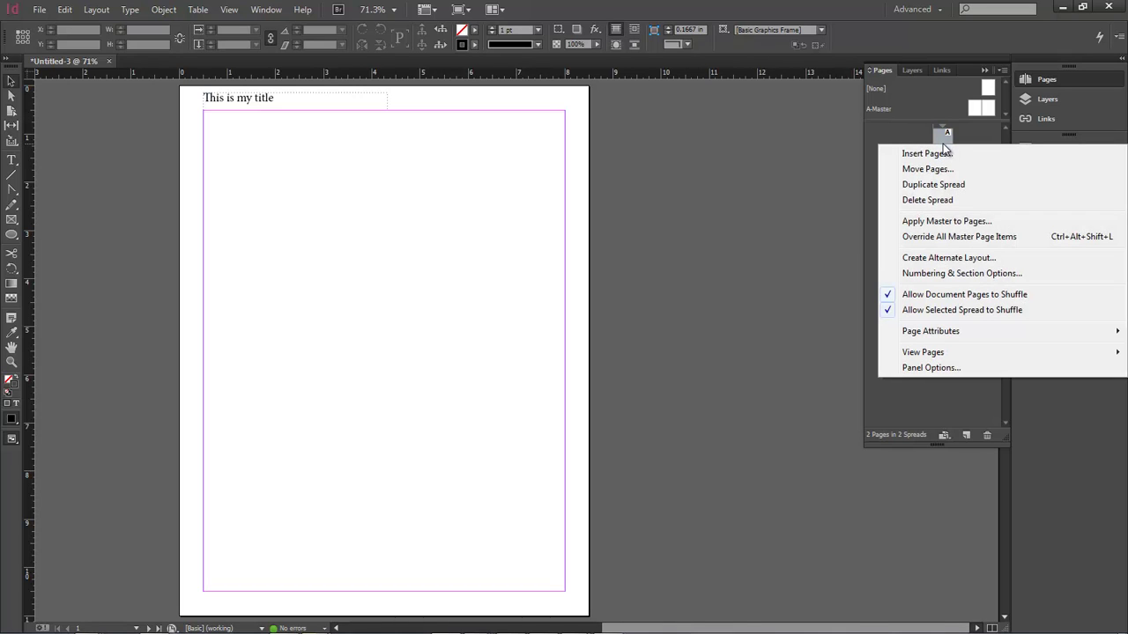
{"action": "left_click", "coordinate": [951, 223]}
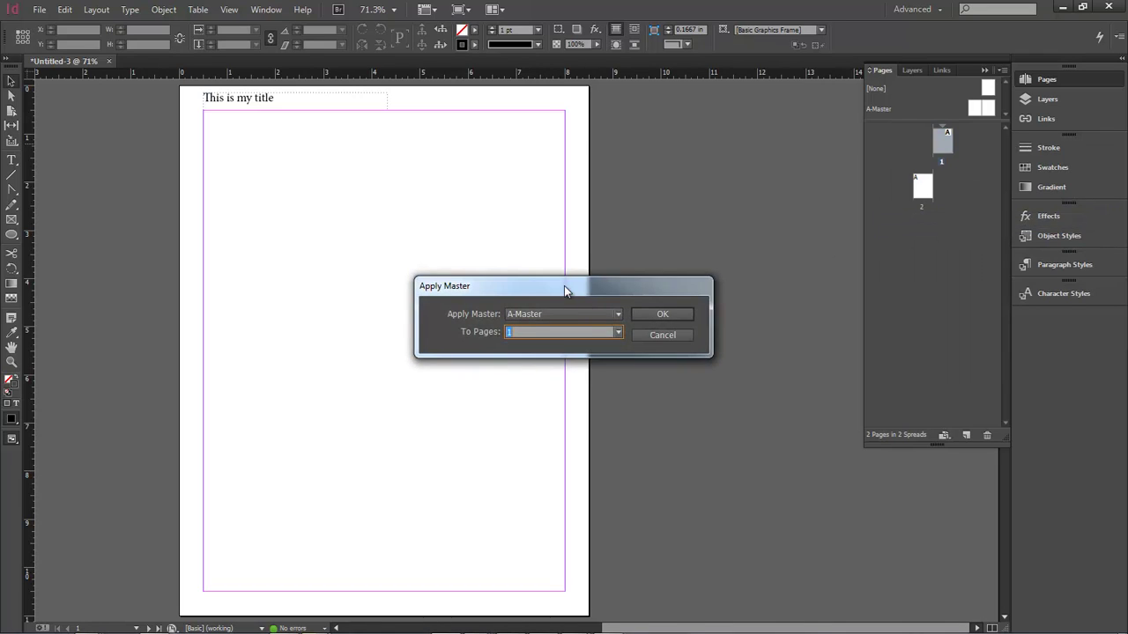
{"action": "left_click_drag", "start_coordinate": [566, 290], "coordinate": [704, 204]}
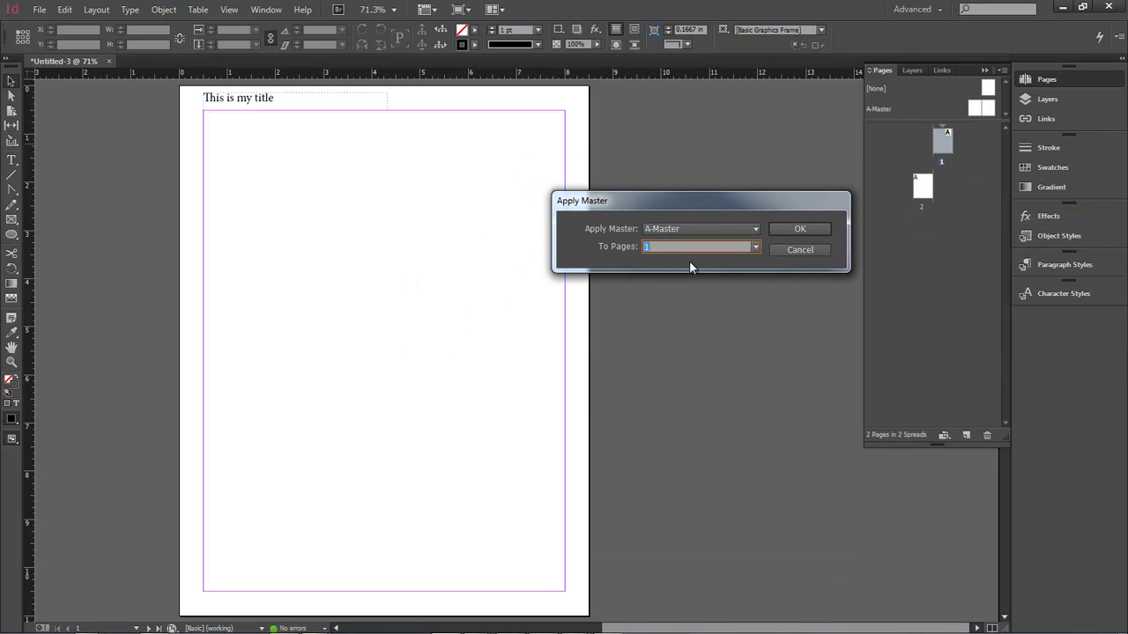
{"action": "left_click", "coordinate": [646, 248]}
{"action": "left_click", "coordinate": [738, 230]}
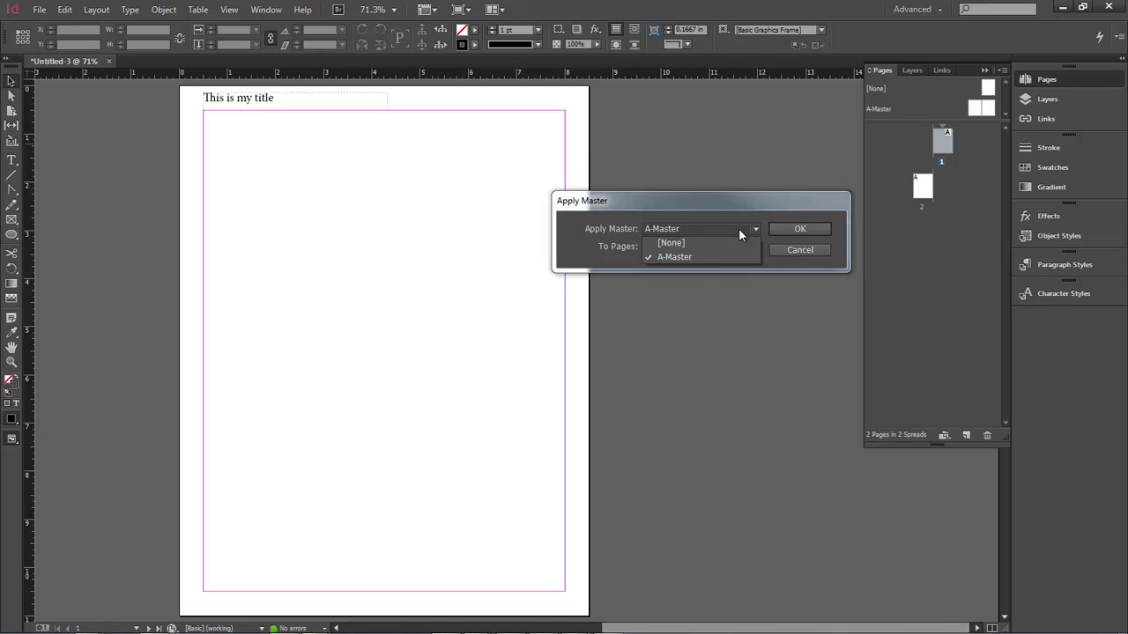
{"action": "left_click", "coordinate": [685, 244]}
{"action": "left_click_drag", "start_coordinate": [727, 196], "coordinate": [737, 179]}
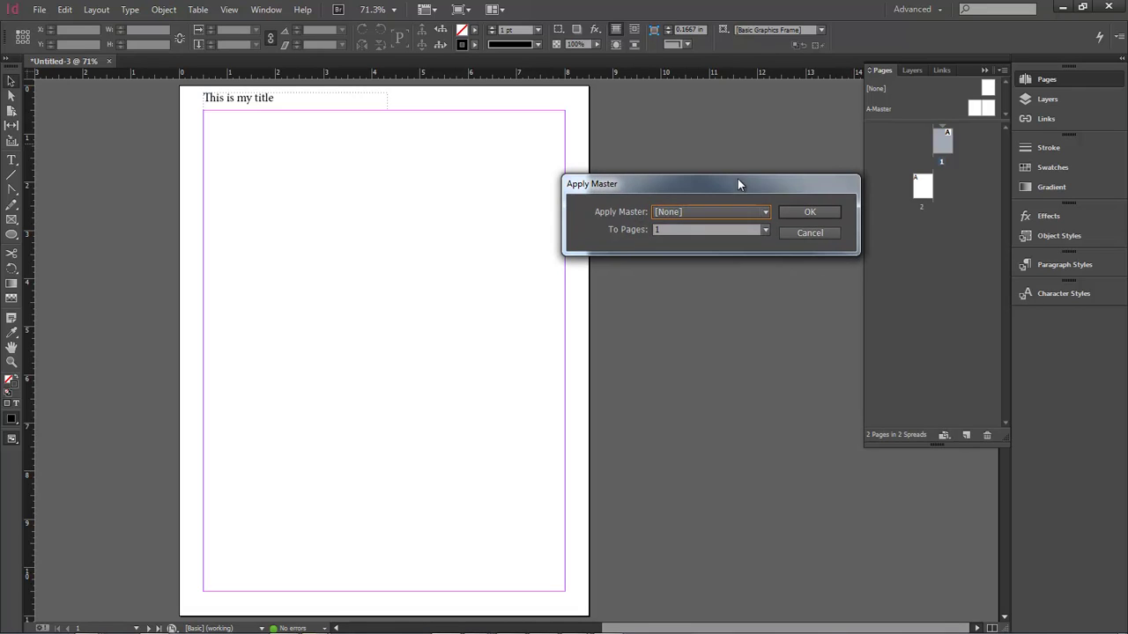
{"action": "left_click", "coordinate": [818, 216]}
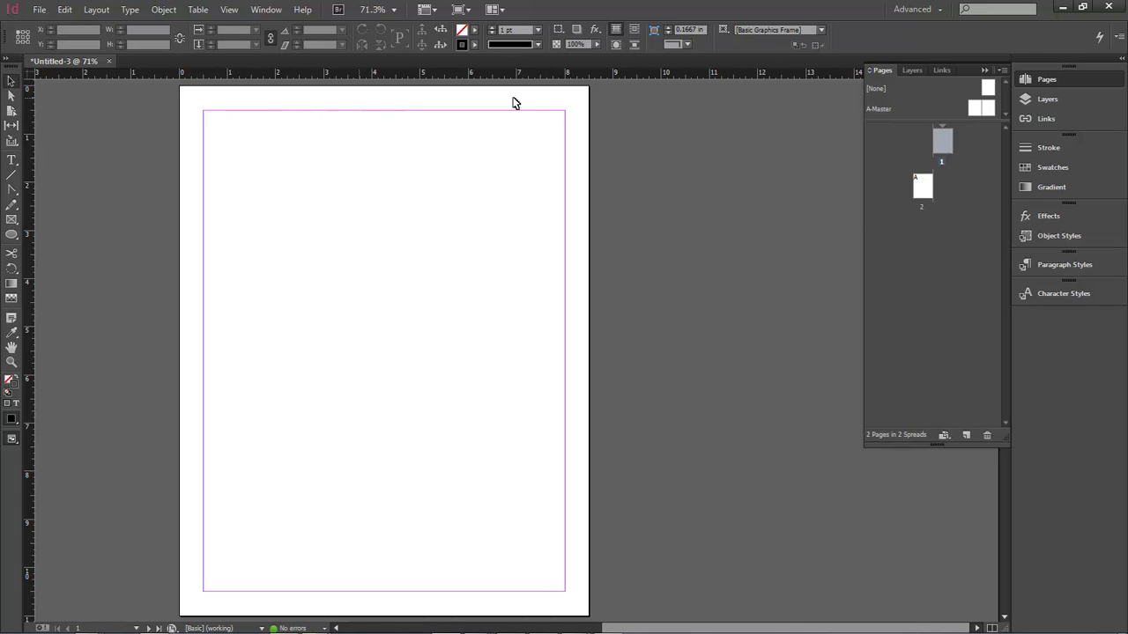
{"action": "double_click", "coordinate": [924, 188]}
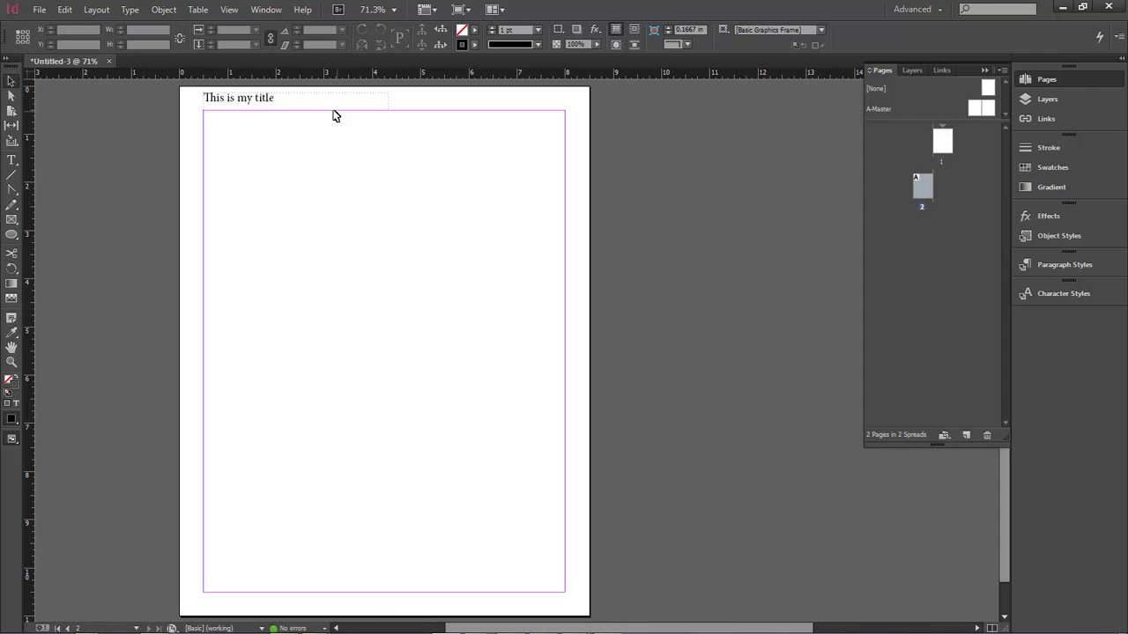
{"action": "double_click", "coordinate": [950, 139]}
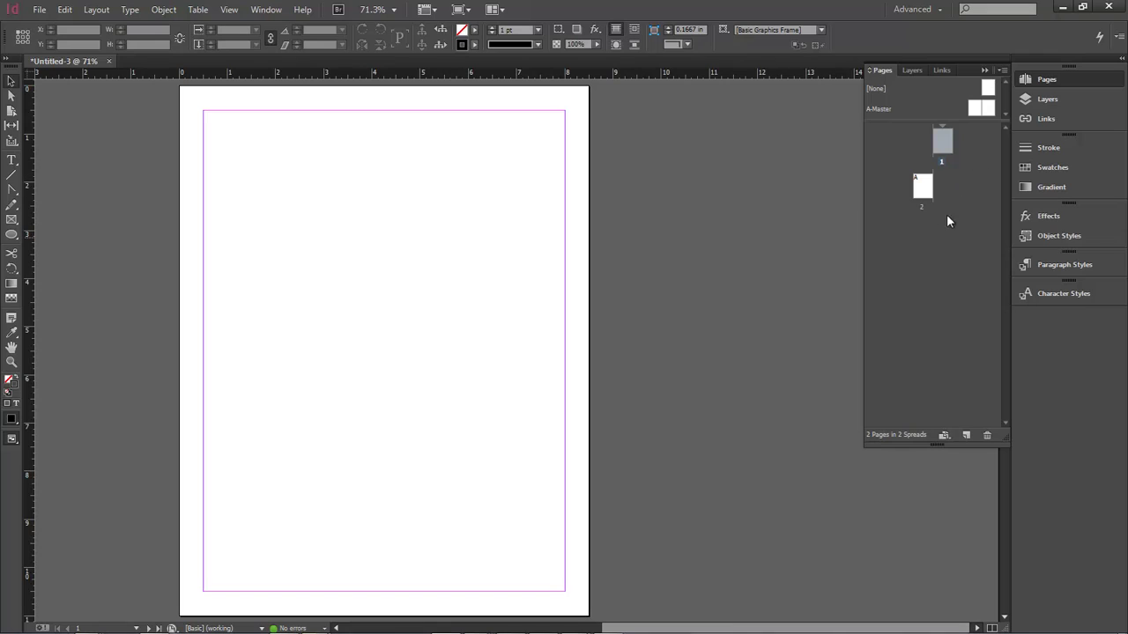
Insert two pages after page 1, apply the [None] master to page 3, and check pages 1 to 4
{"action": "left_click", "coordinate": [966, 435]}
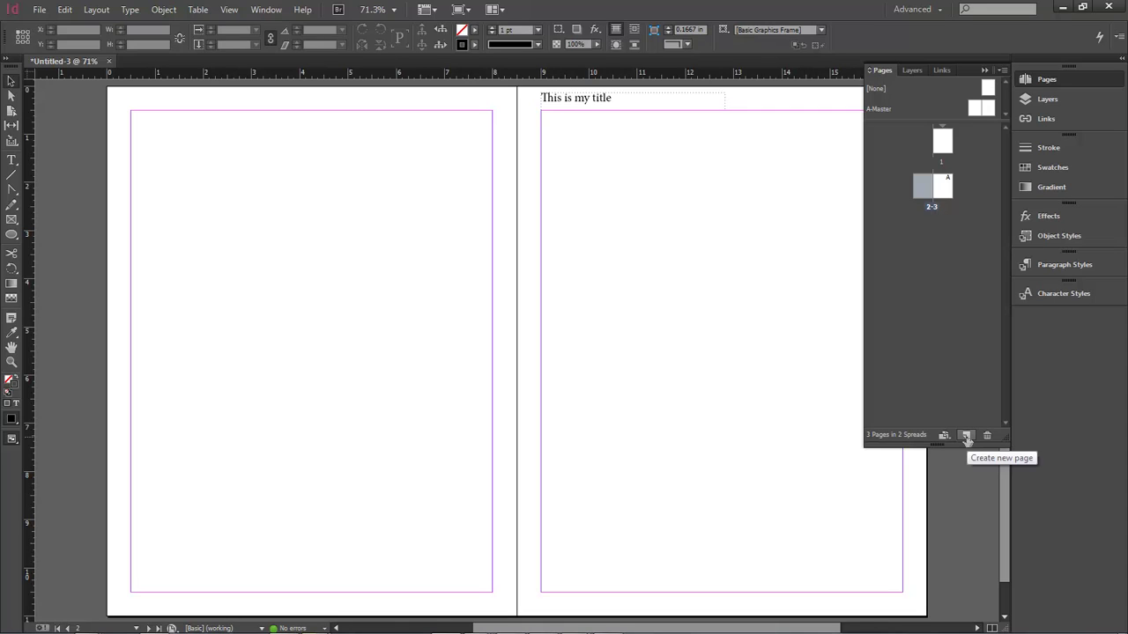
{"action": "left_click", "coordinate": [966, 435]}
{"action": "left_click_drag", "start_coordinate": [986, 88], "coordinate": [942, 189]}
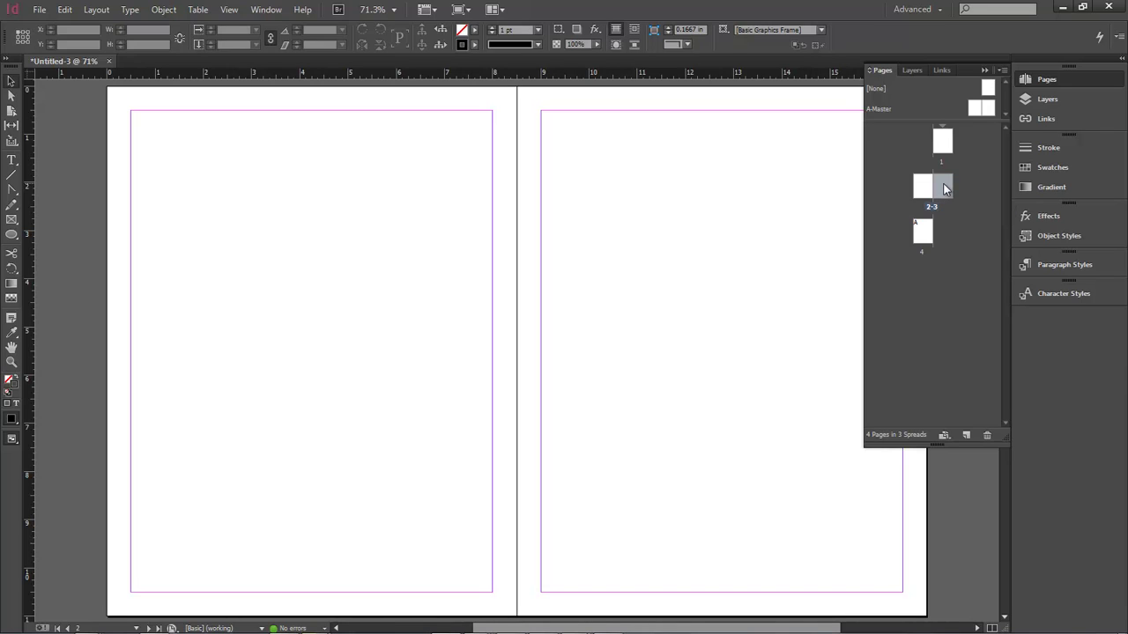
{"action": "left_click", "coordinate": [921, 234]}
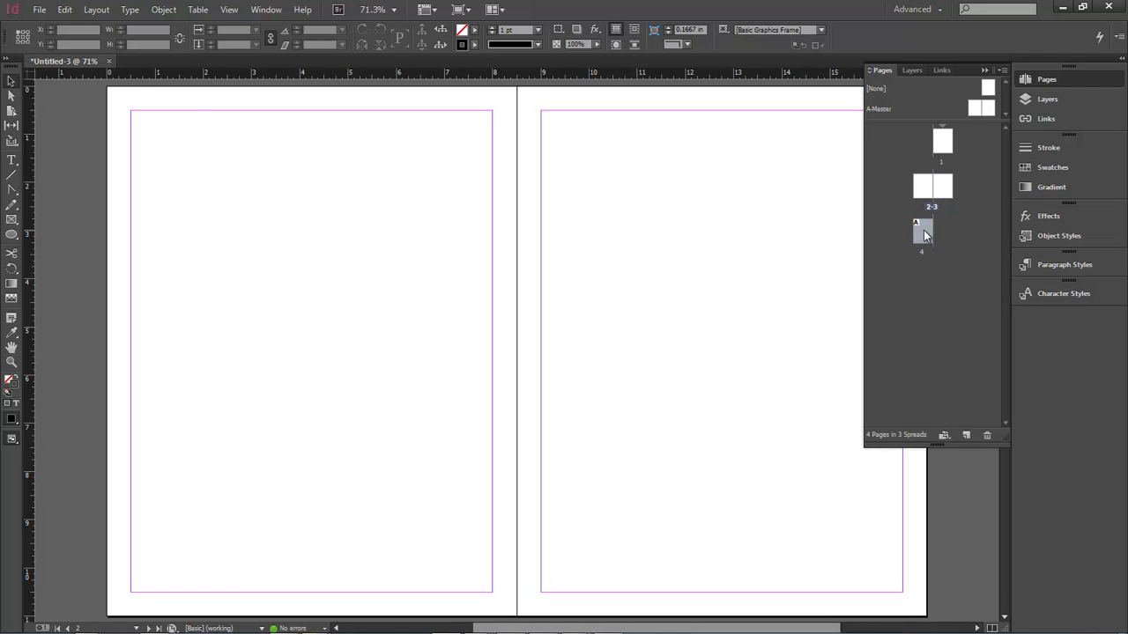
{"action": "double_click", "coordinate": [923, 232]}
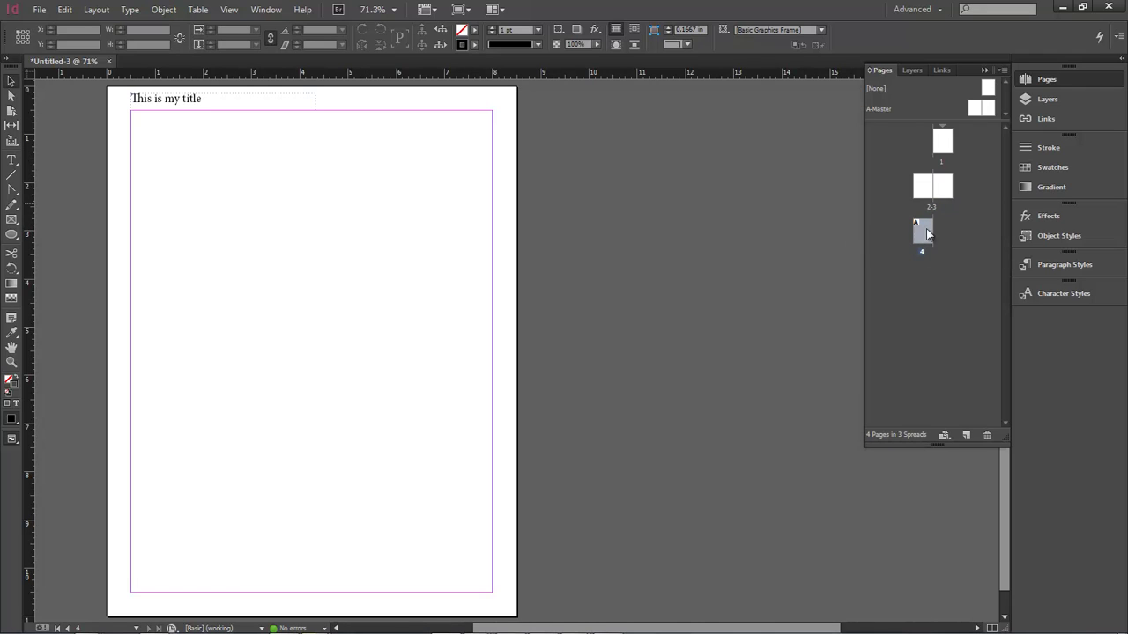
{"action": "double_click", "coordinate": [946, 140]}
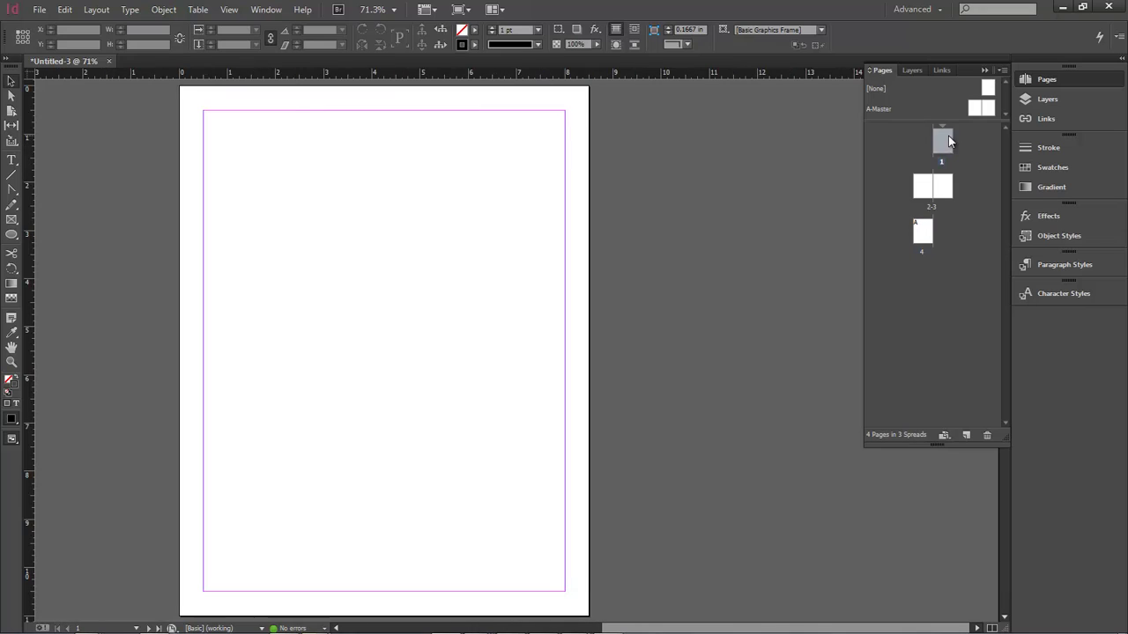
{"action": "double_click", "coordinate": [924, 181]}
{"action": "double_click", "coordinate": [949, 184]}
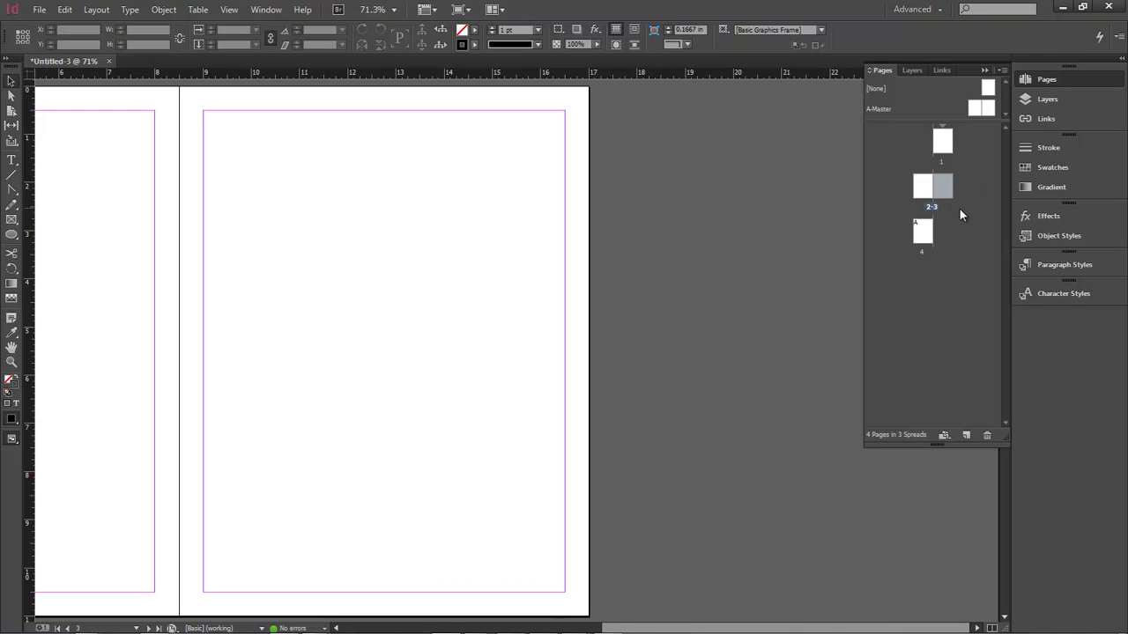
Add three A-Master pages after page 4 and select page 1
{"action": "left_click", "coordinate": [931, 238]}
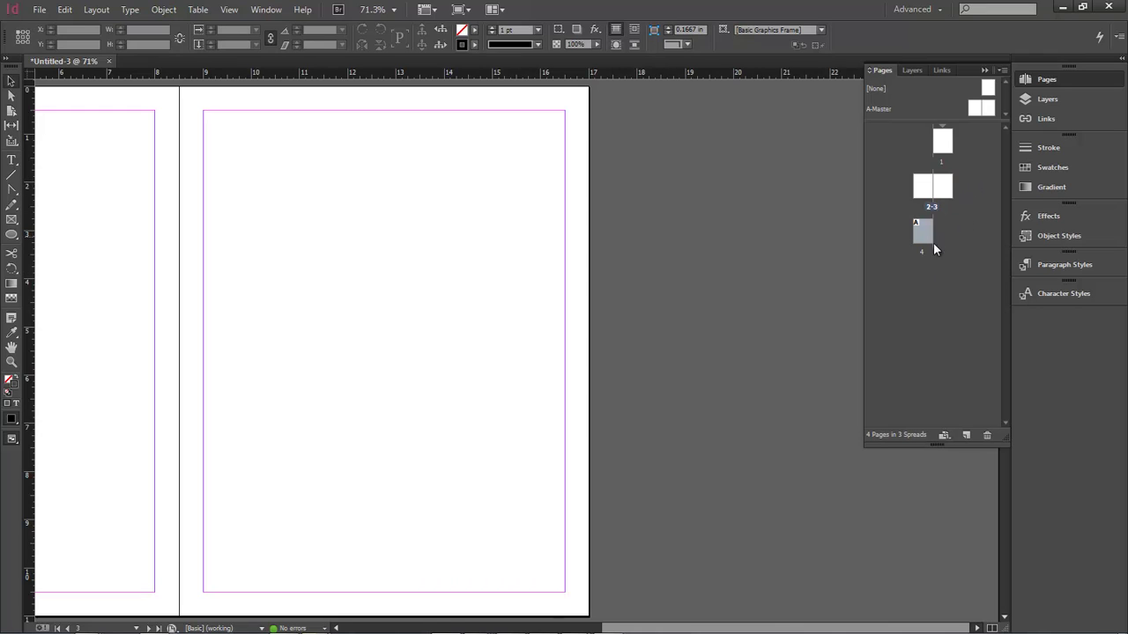
{"action": "left_click", "coordinate": [965, 434]}
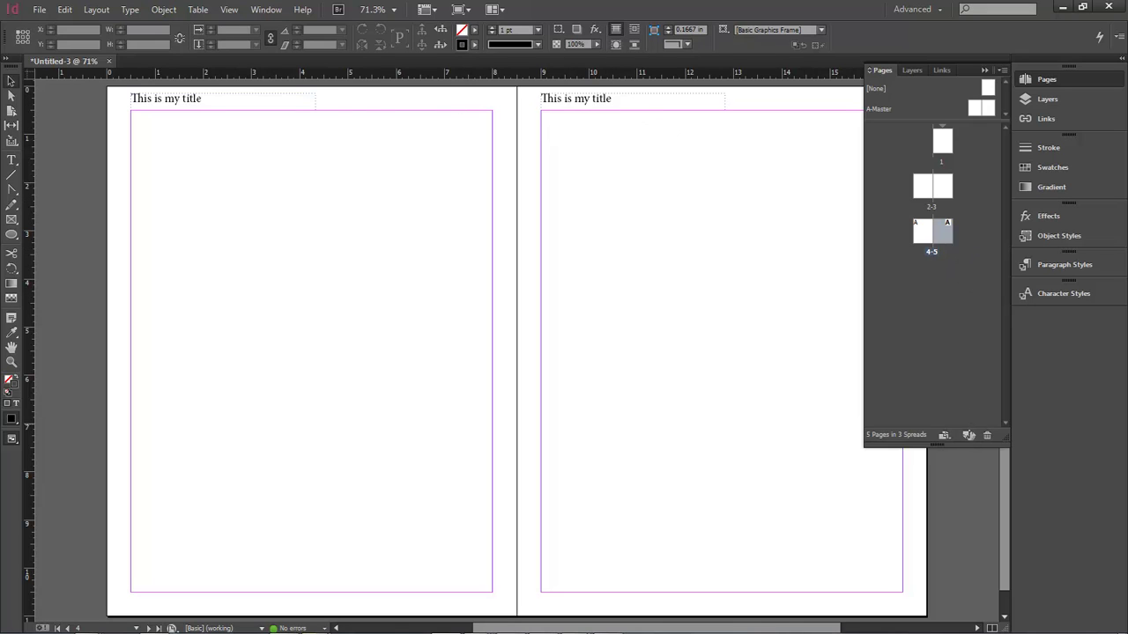
{"action": "left_click", "coordinate": [965, 435]}
{"action": "left_click", "coordinate": [966, 434]}
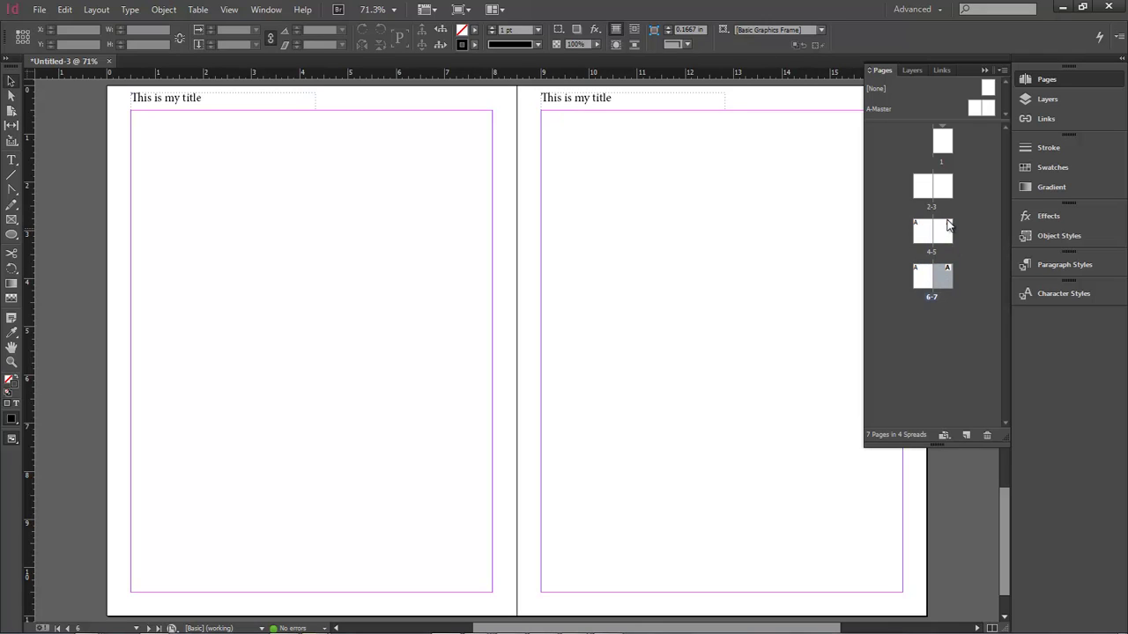
{"action": "left_click", "coordinate": [928, 191]}
{"action": "left_click", "coordinate": [943, 187]}
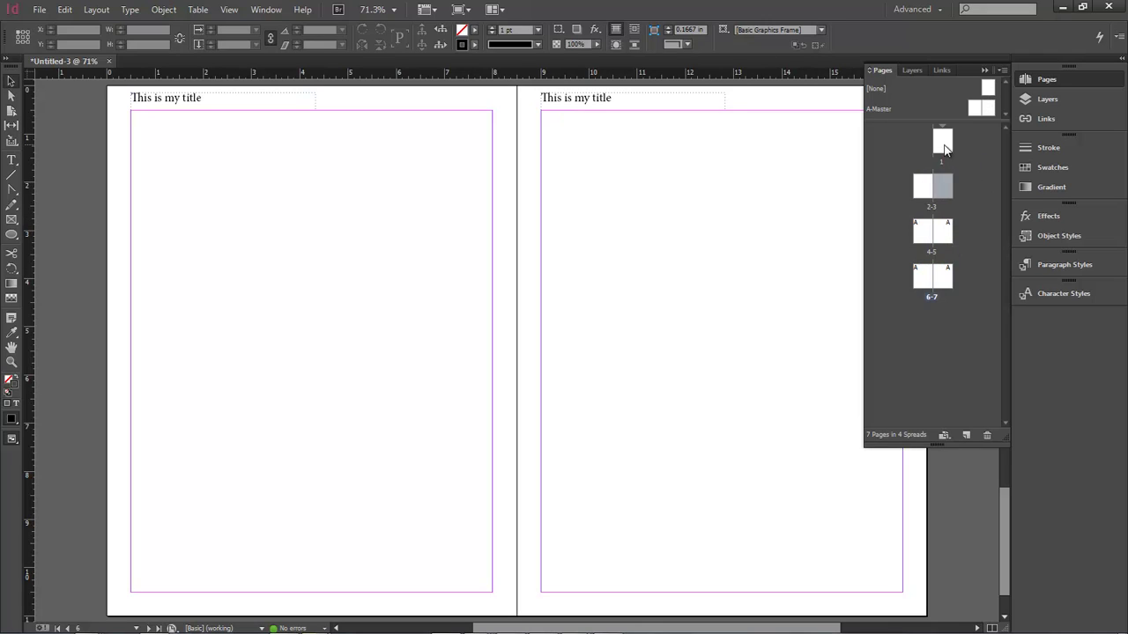
{"action": "left_click", "coordinate": [944, 146]}
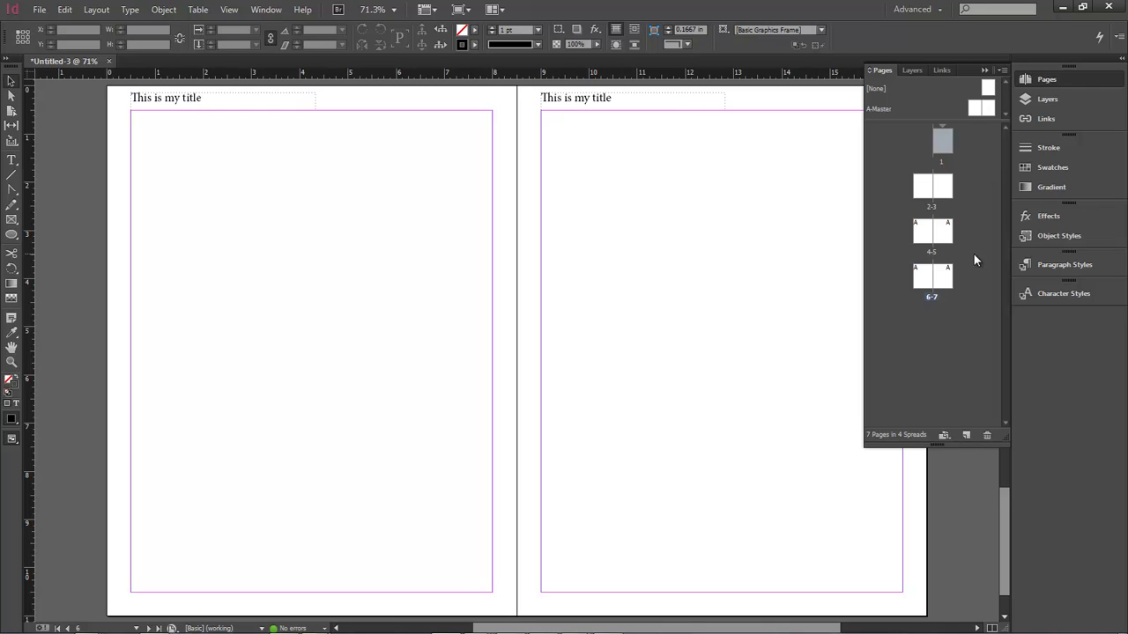
Create a new two-page Letter master with prefix B and name Master, based on [None]
{"action": "left_click", "coordinate": [974, 208]}
{"action": "left_click", "coordinate": [943, 144]}
{"action": "left_click", "coordinate": [941, 190]}
{"action": "left_click", "coordinate": [1002, 71]}
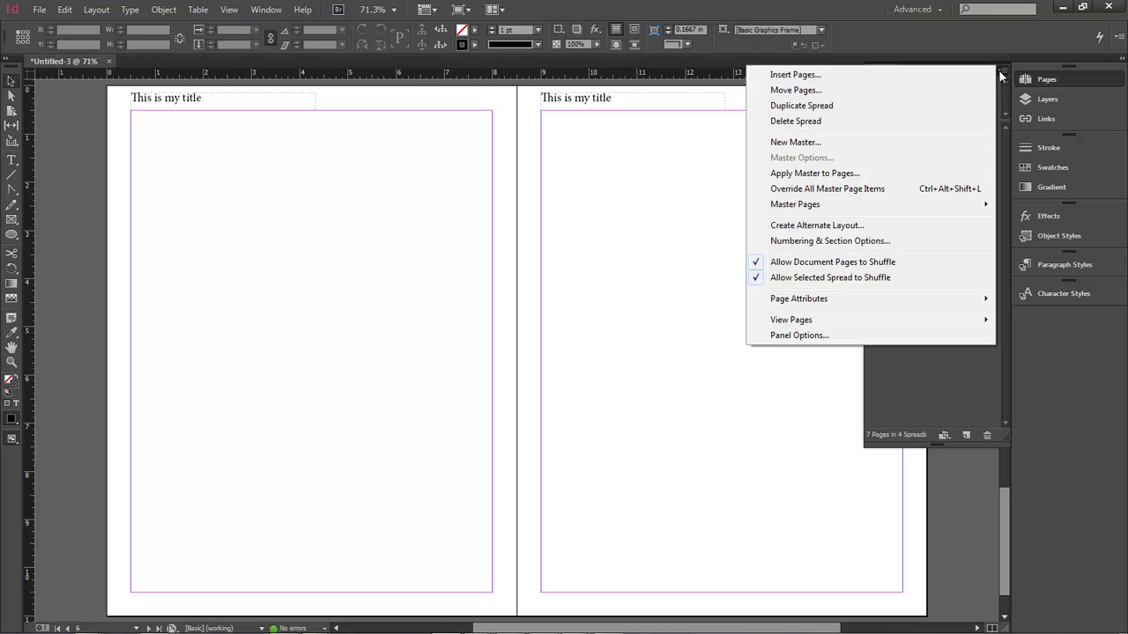
{"action": "left_click", "coordinate": [847, 142]}
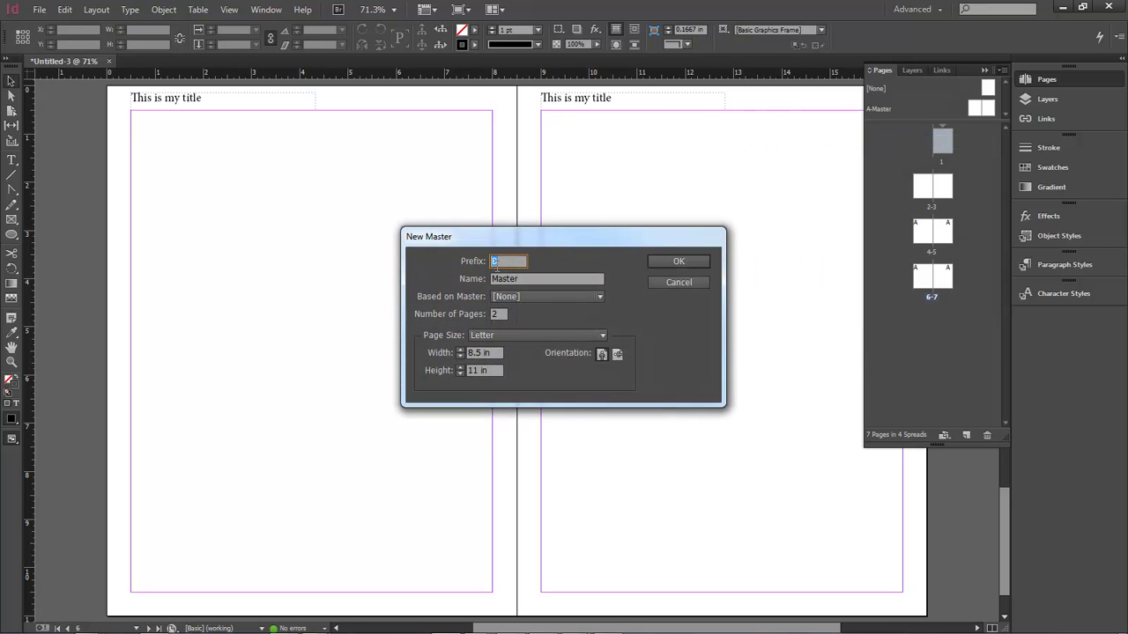
{"action": "left_click", "coordinate": [530, 279]}
{"action": "left_click", "coordinate": [675, 261]}
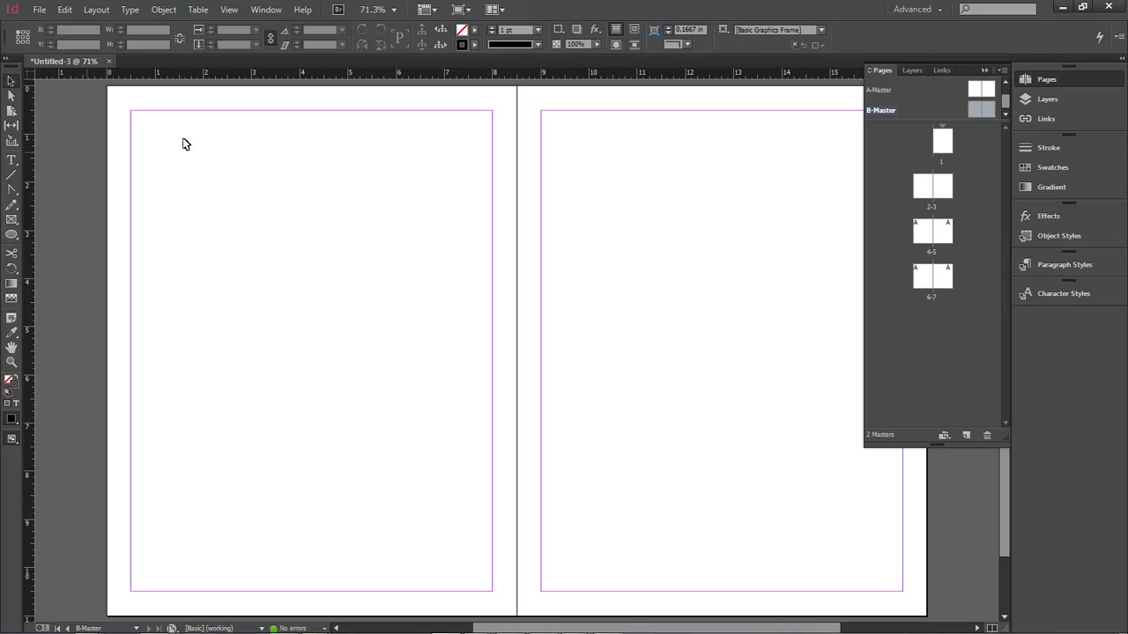
Copy the title frame from the left page of A-Master to the same place above the margin on B-Master's left page
{"action": "left_click", "coordinate": [877, 95]}
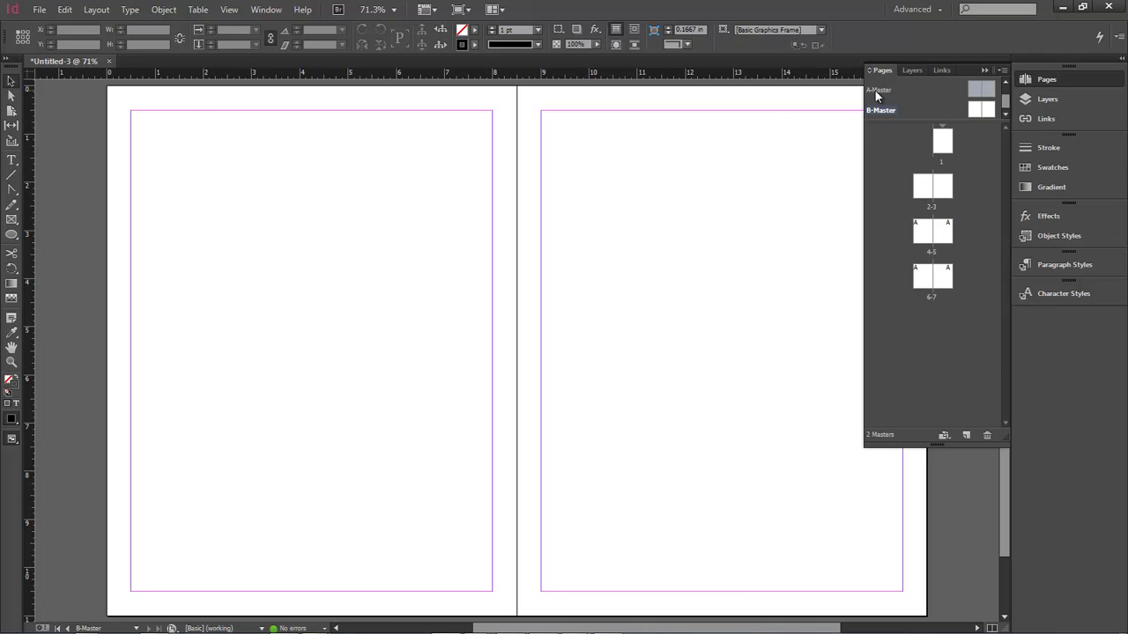
{"action": "double_click", "coordinate": [877, 93]}
{"action": "left_click", "coordinate": [177, 103]}
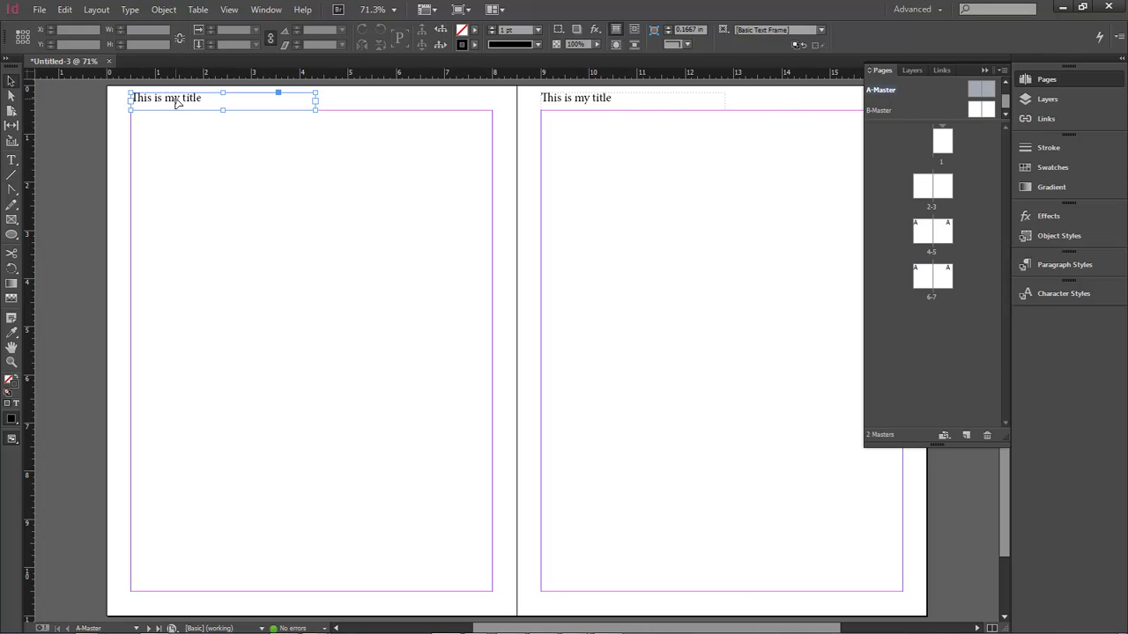
{"action": "double_click", "coordinate": [879, 110]}
{"action": "key", "text": "ctrl+v"}
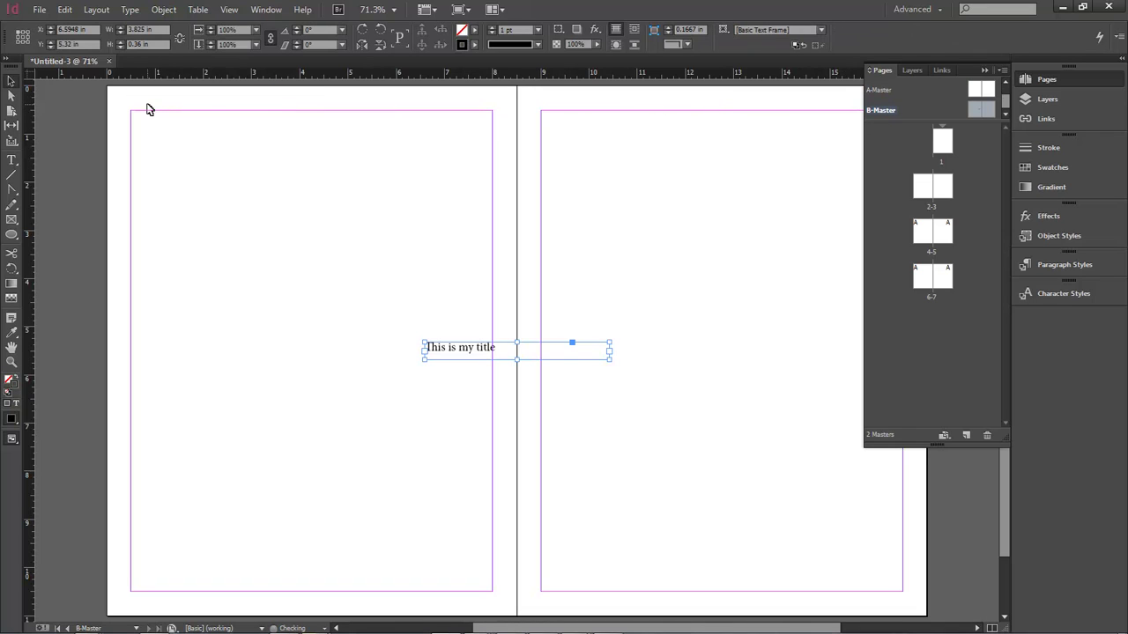
{"action": "left_click_drag", "start_coordinate": [509, 352], "coordinate": [216, 107]}
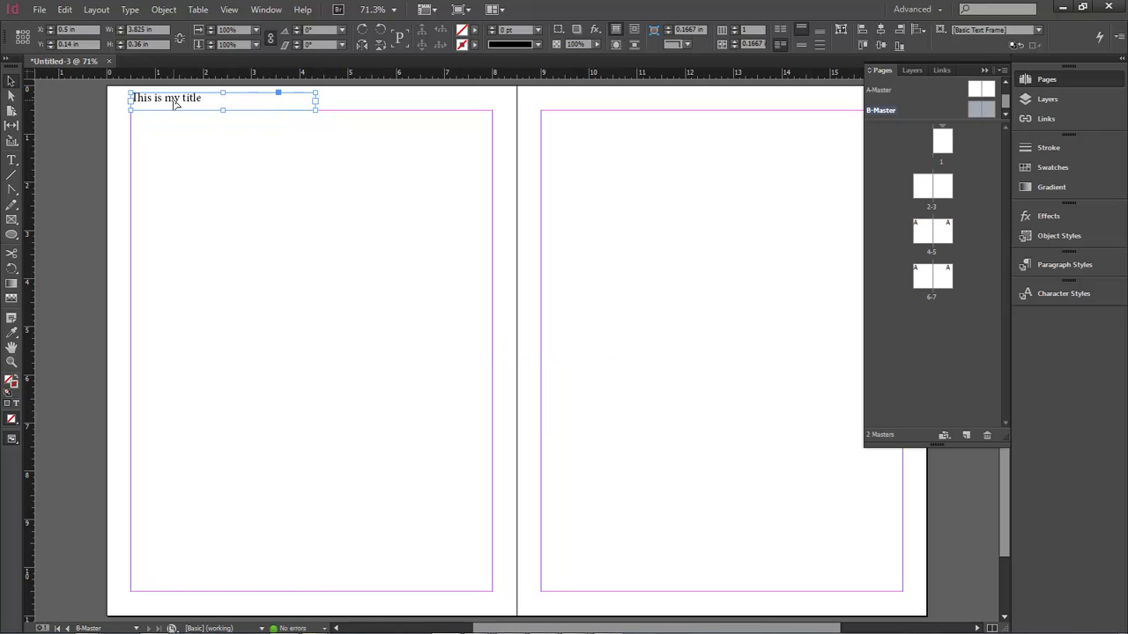
Change the B-Master title to "This is the other Master Pages." and duplicate its frame at the top of the right-hand page
{"action": "double_click", "coordinate": [174, 104]}
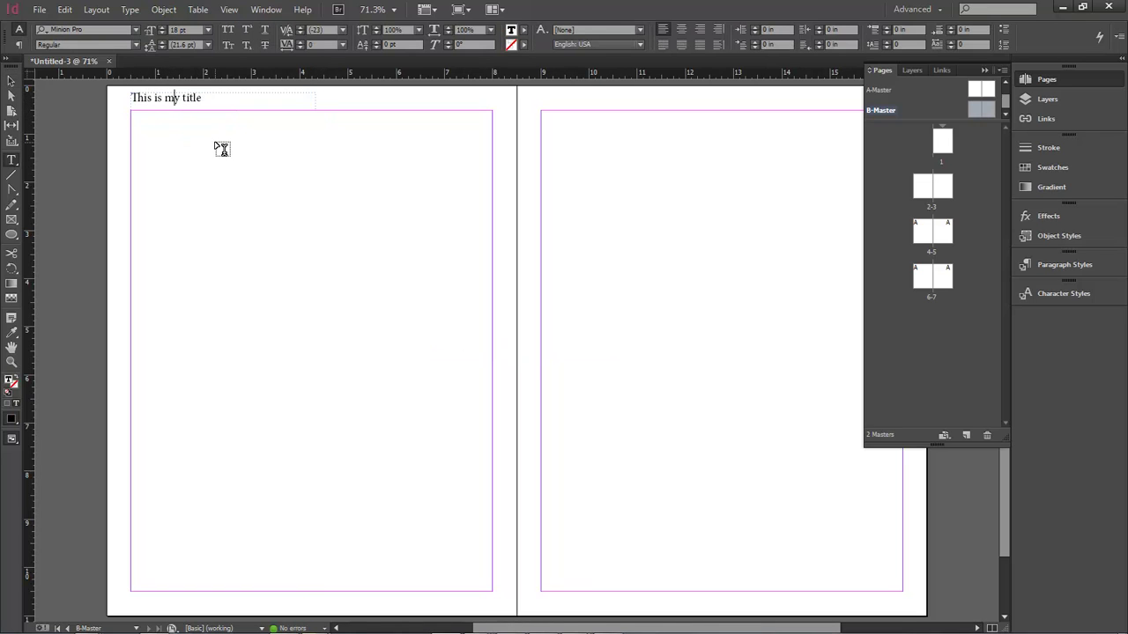
{"action": "key", "text": "Escape"}
{"action": "left_click", "coordinate": [181, 111]}
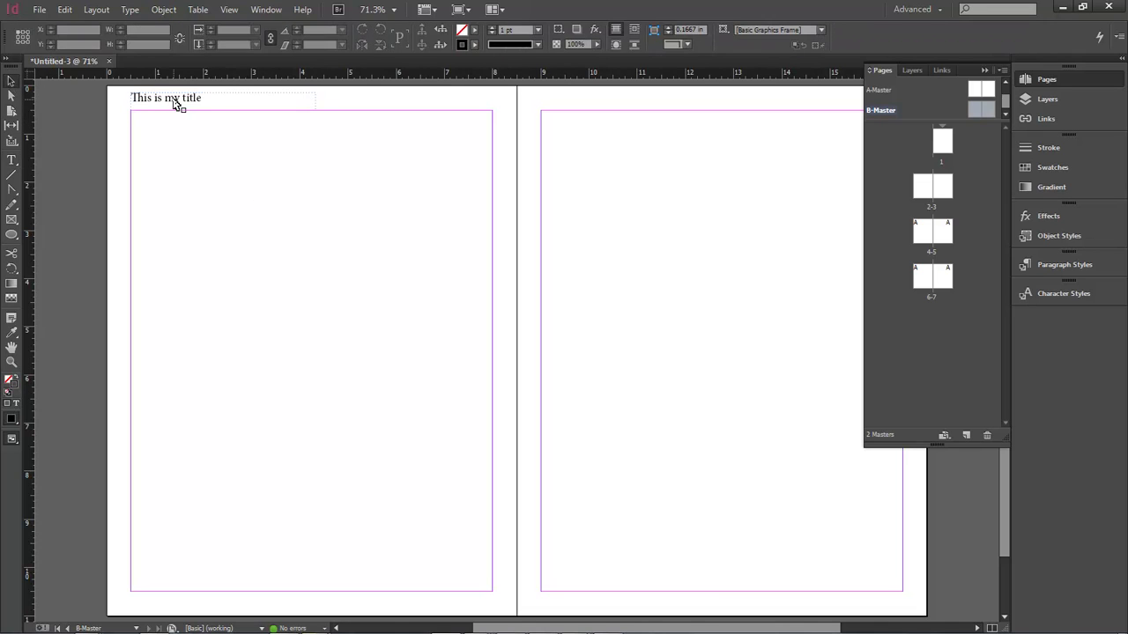
{"action": "left_click", "coordinate": [176, 103]}
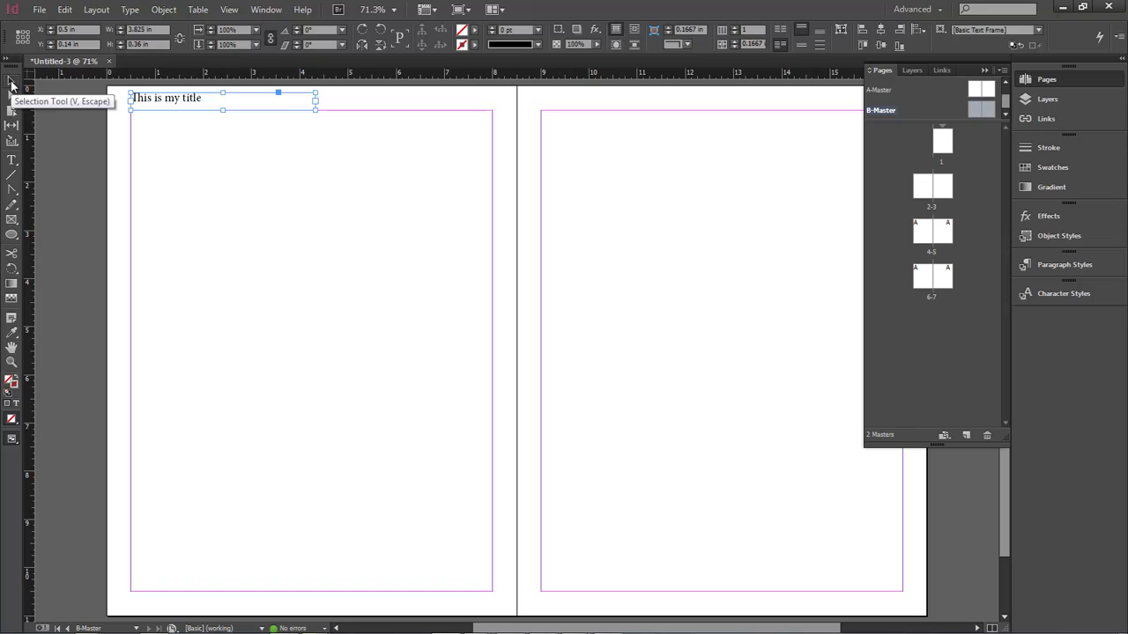
{"action": "double_click", "coordinate": [193, 100]}
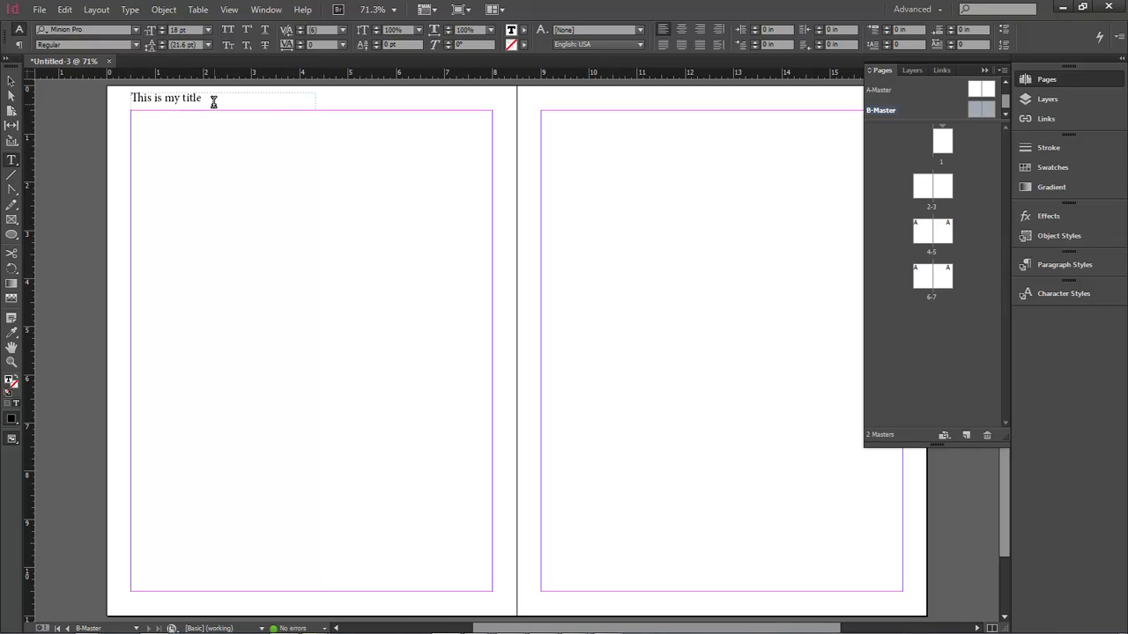
{"action": "left_click_drag", "start_coordinate": [216, 102], "coordinate": [168, 94]}
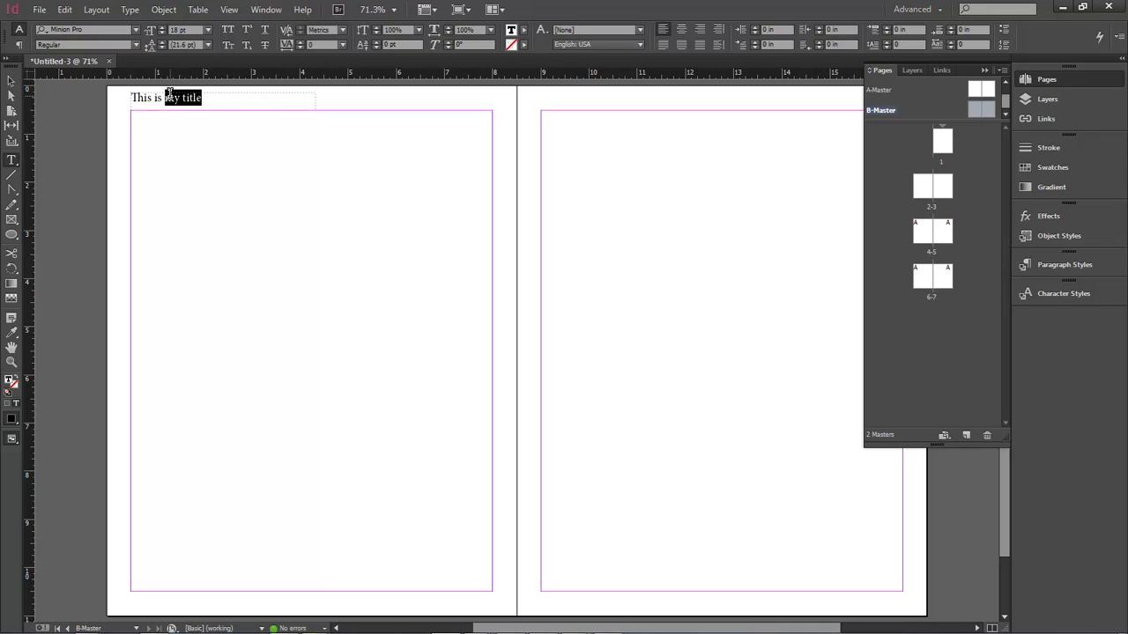
{"action": "type", "text": "the other M"}
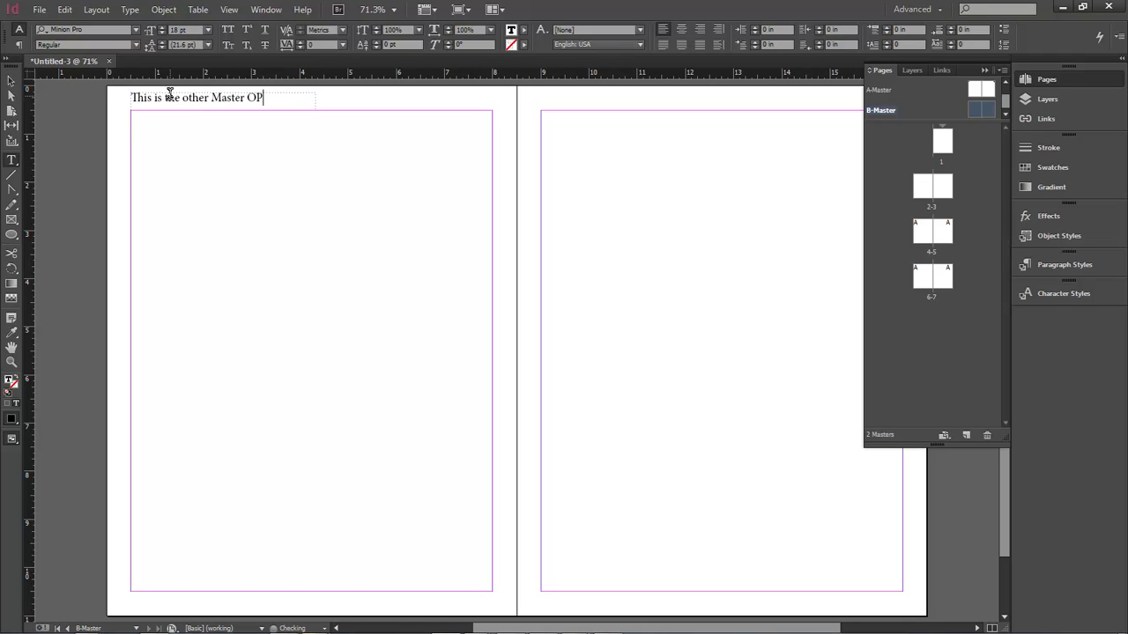
{"action": "type", "text": "aster Pages."}
{"action": "key", "text": "Escape"}
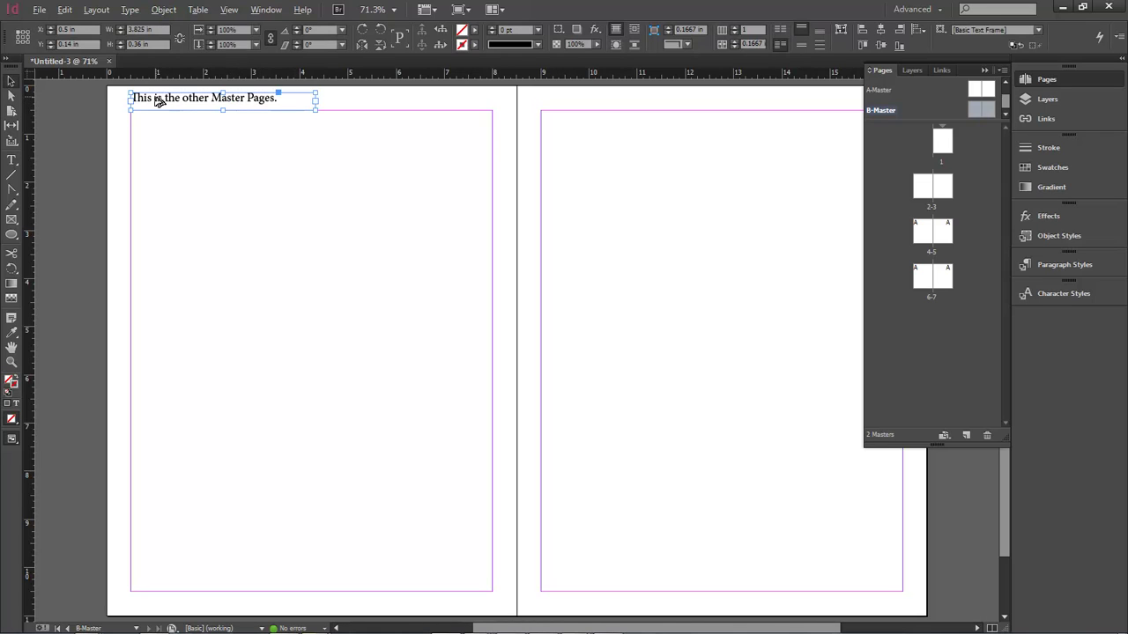
{"action": "left_click_drag", "start_coordinate": [157, 103], "coordinate": [567, 102]}
{"action": "left_click", "coordinate": [714, 136]}
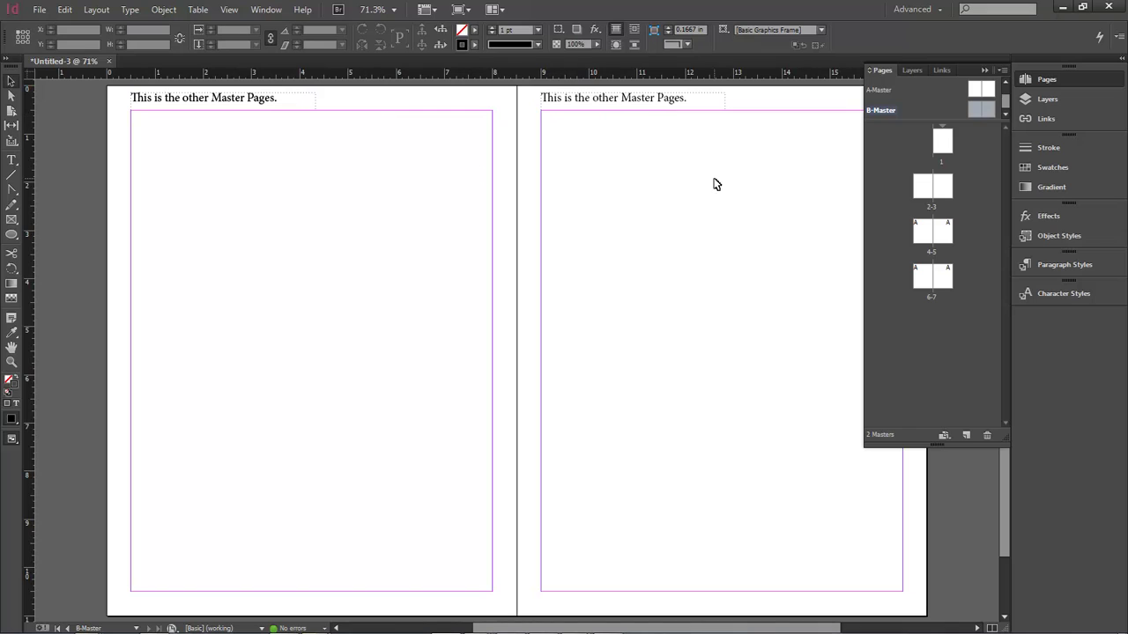
Apply B-Master to document pages 1-3
{"action": "left_click", "coordinate": [978, 155]}
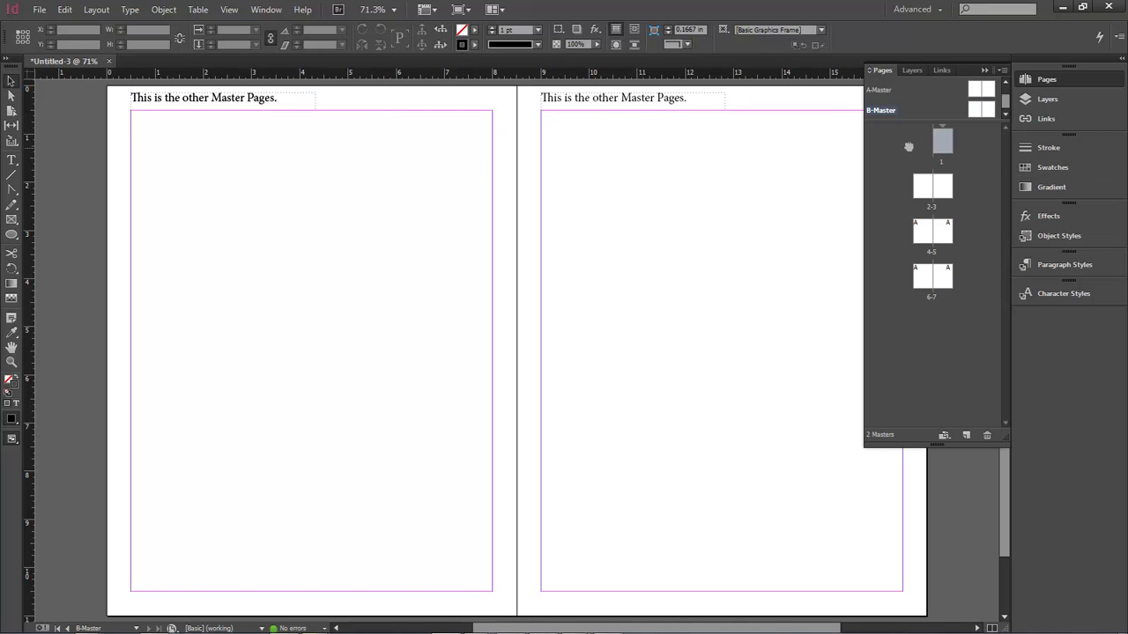
{"action": "left_click", "coordinate": [932, 185], "text": "shift"}
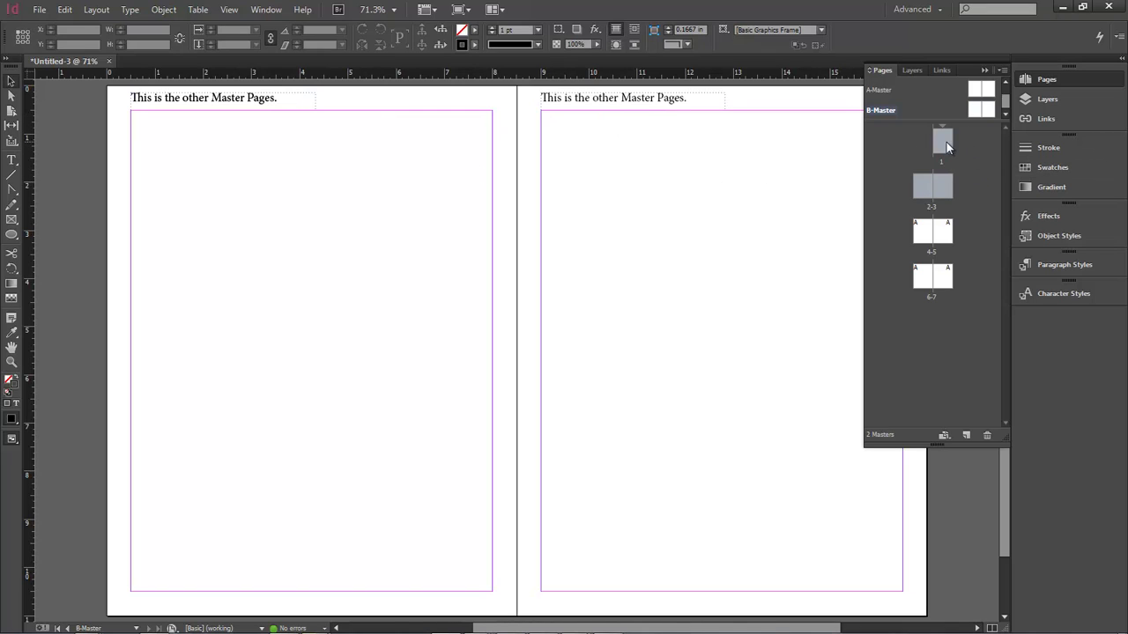
{"action": "right_click", "coordinate": [946, 142]}
{"action": "left_click", "coordinate": [945, 221]}
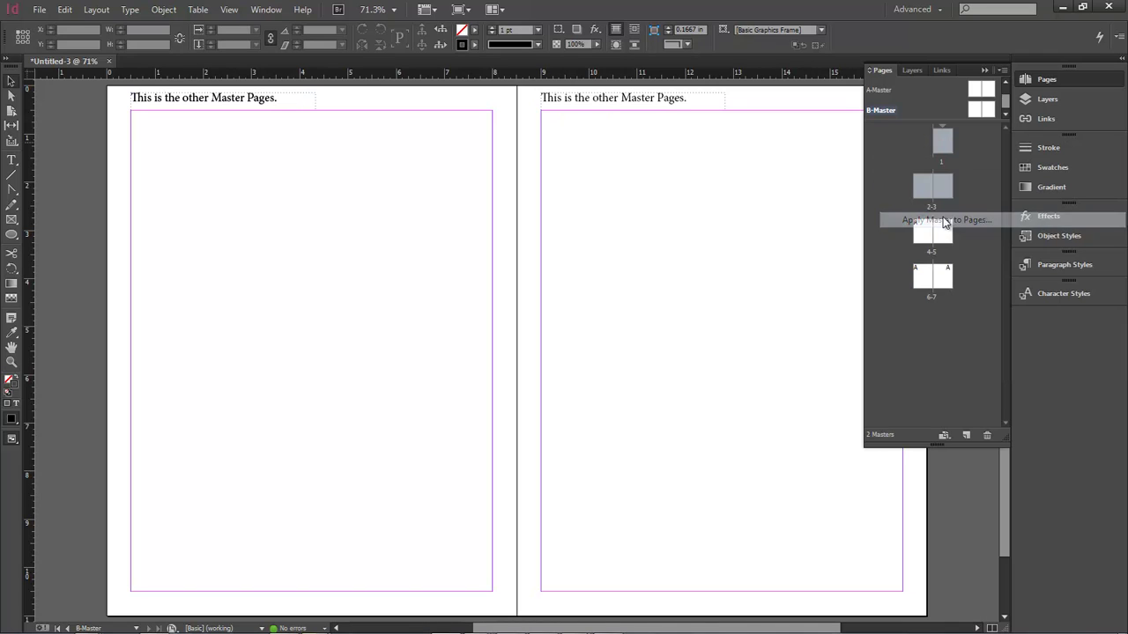
{"action": "left_click_drag", "start_coordinate": [692, 189], "coordinate": [367, 176]}
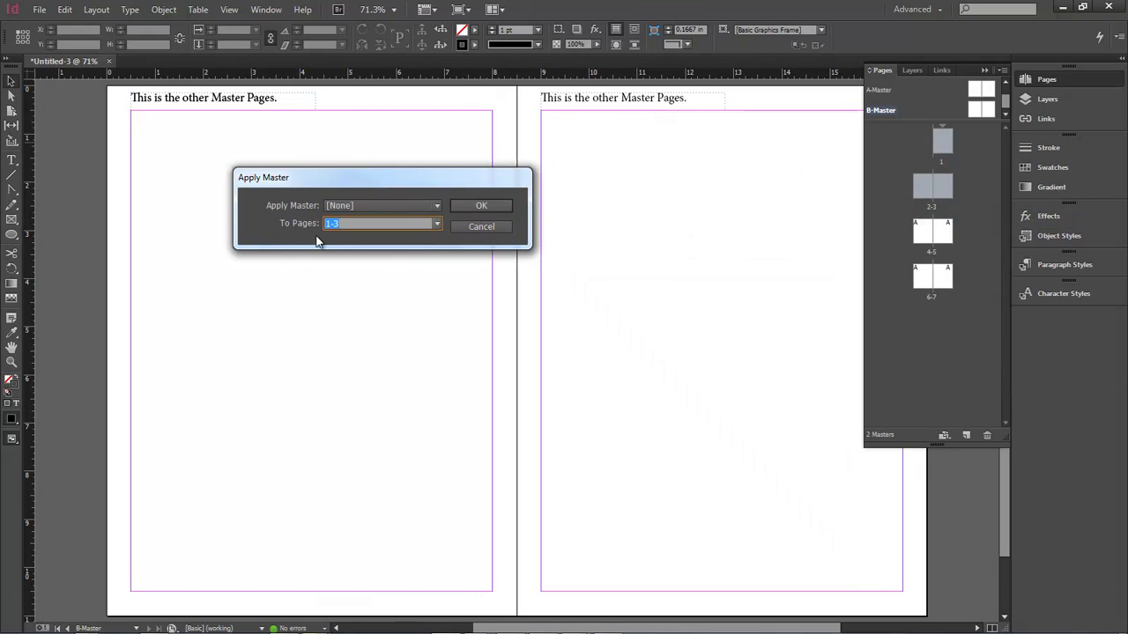
{"action": "left_click", "coordinate": [403, 204]}
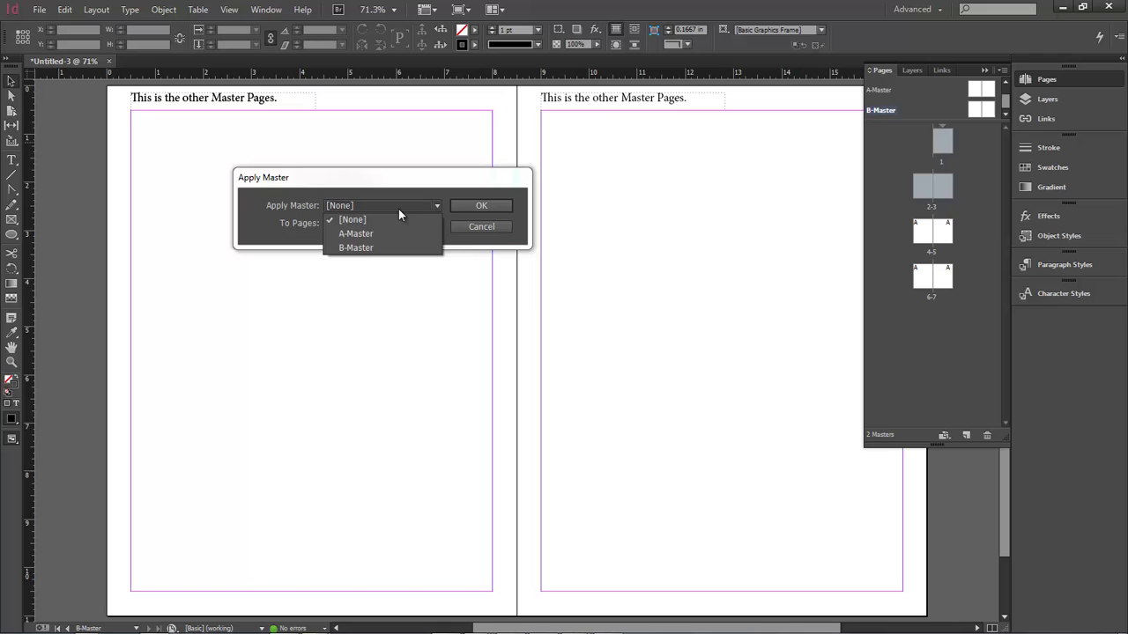
{"action": "left_click", "coordinate": [364, 248]}
{"action": "left_click", "coordinate": [483, 206]}
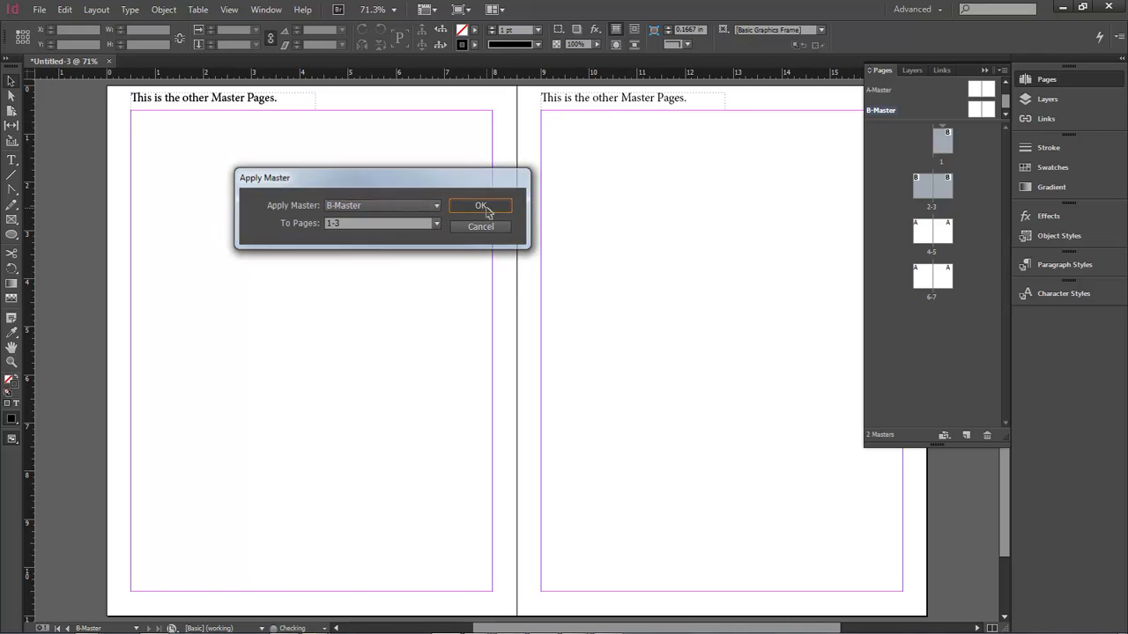
{"action": "left_click", "coordinate": [994, 174]}
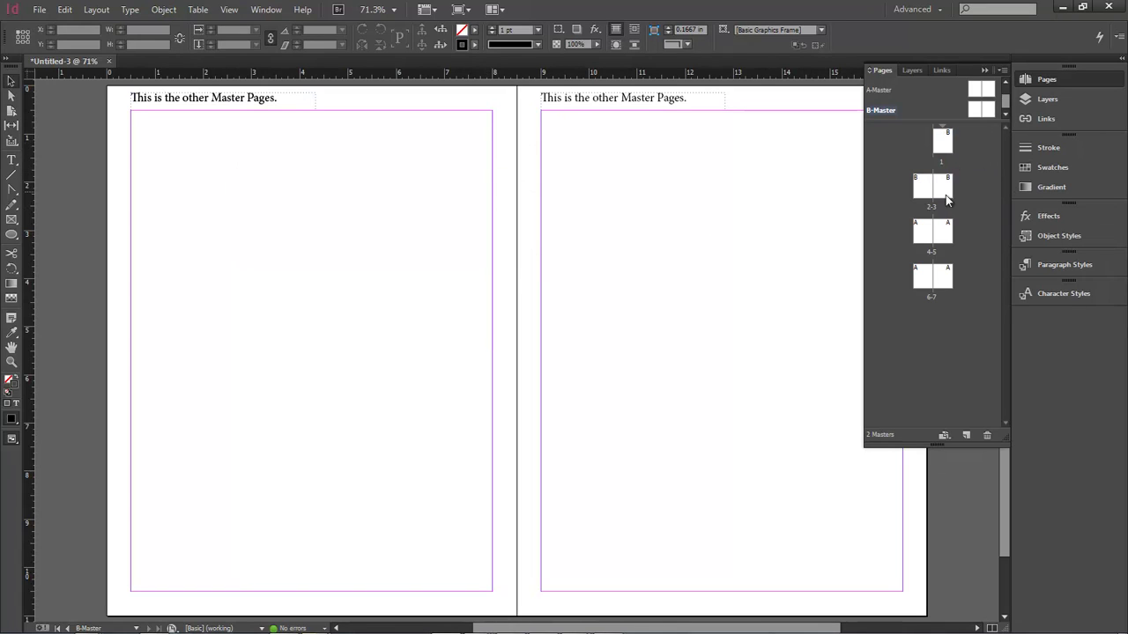
Display the spread of pages 2-3 and examine which master is applied to each document page
{"action": "left_click", "coordinate": [928, 236]}
{"action": "left_click", "coordinate": [925, 189]}
{"action": "double_click", "coordinate": [924, 188]}
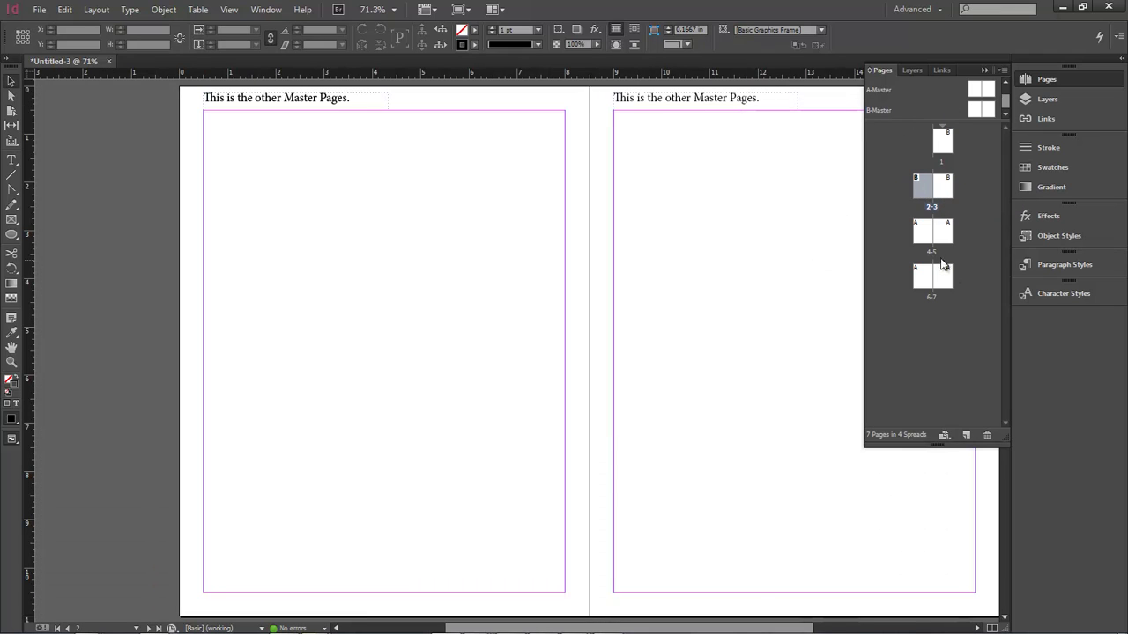
{"action": "left_click", "coordinate": [941, 231]}
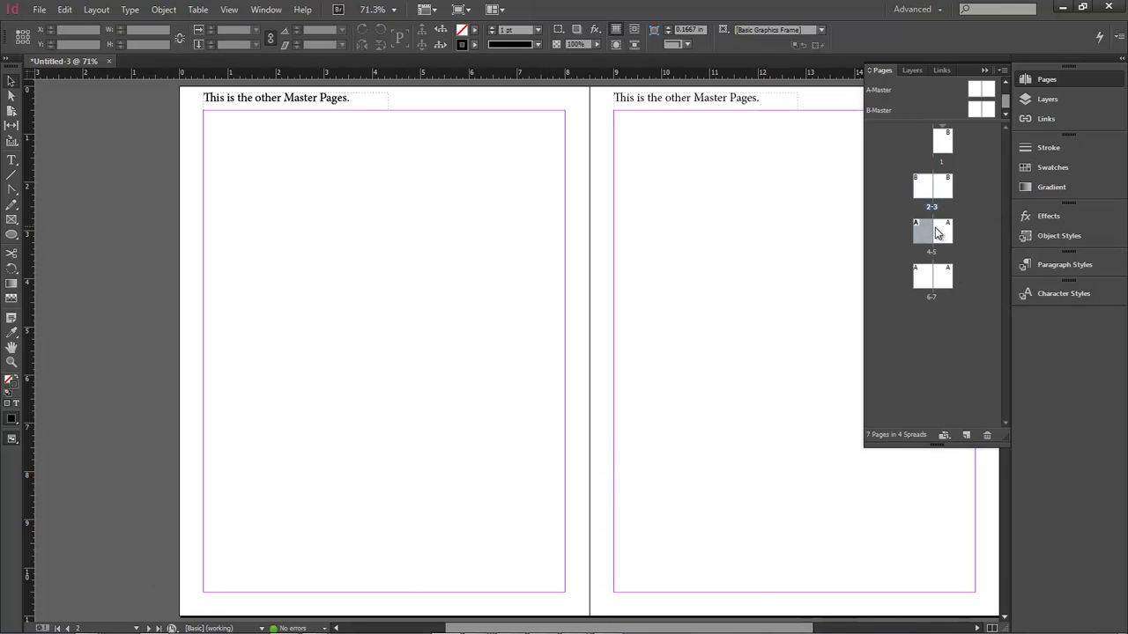
{"action": "left_click", "coordinate": [942, 277]}
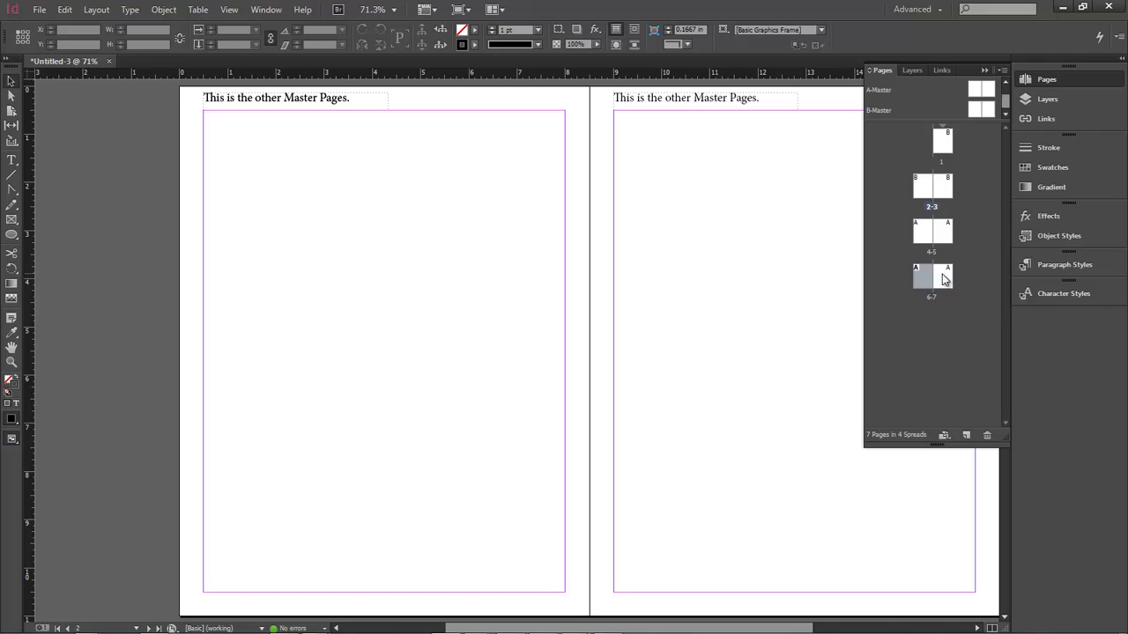
{"action": "left_click", "coordinate": [879, 89]}
{"action": "left_click", "coordinate": [878, 111]}
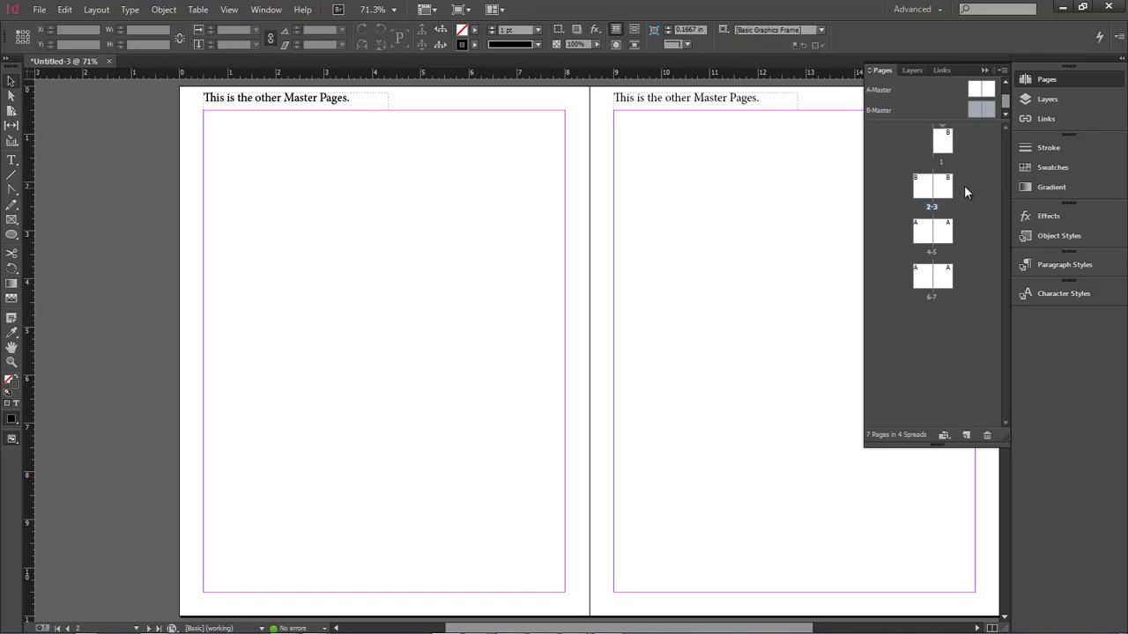
{"action": "left_click", "coordinate": [943, 139]}
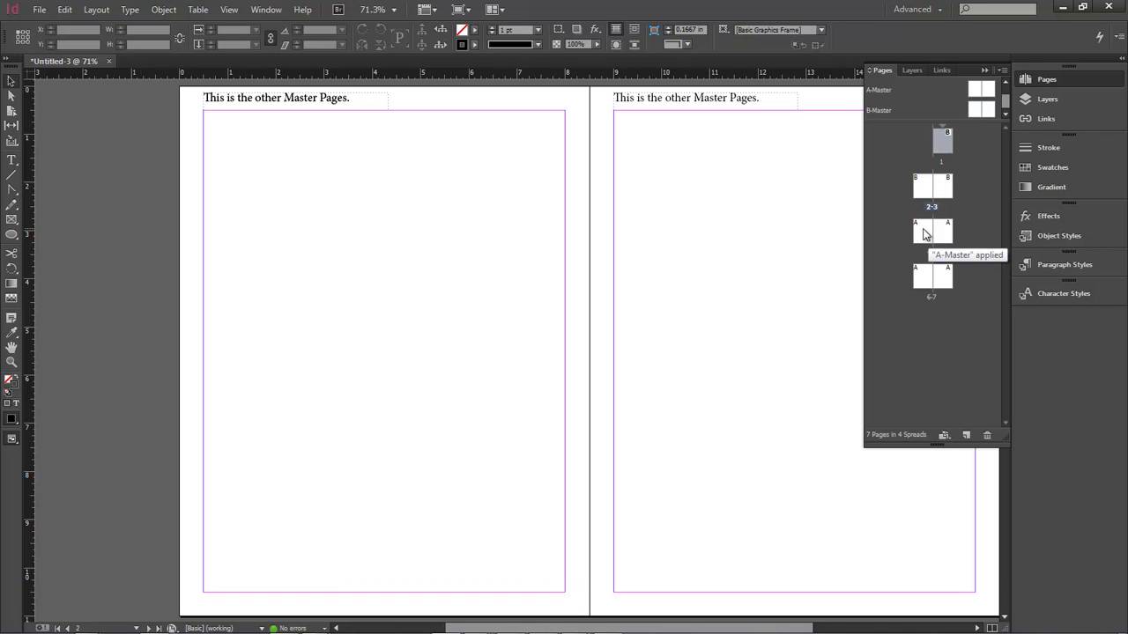